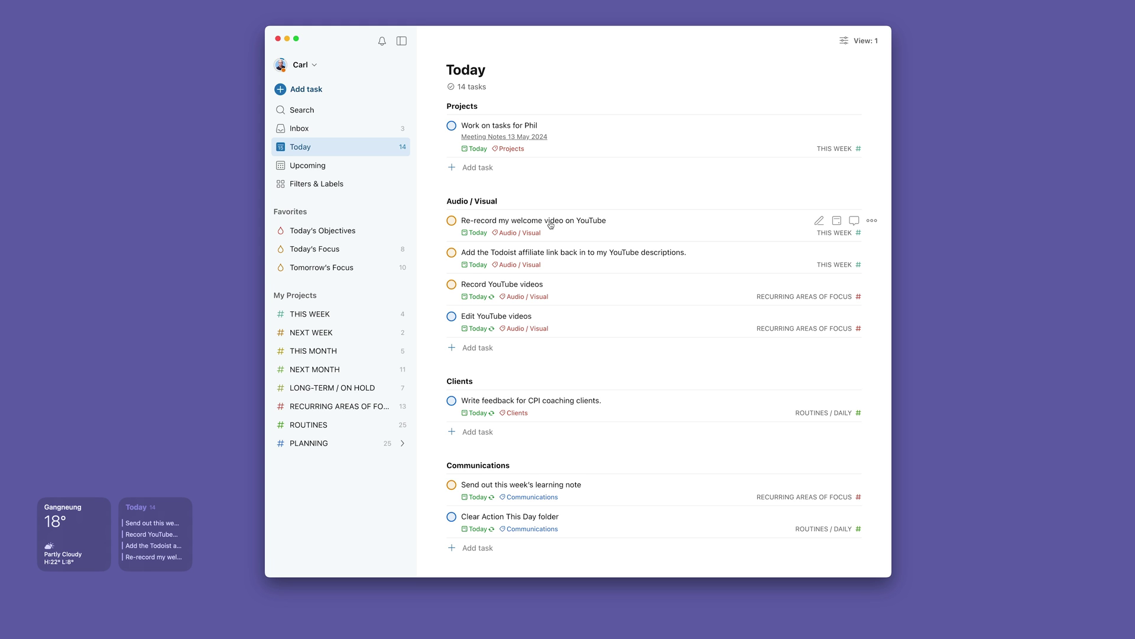
Step: Reschedule 'Re-record my welcome video on YouTube' to 22 May, leaving 13 tasks in Today
click(836, 223)
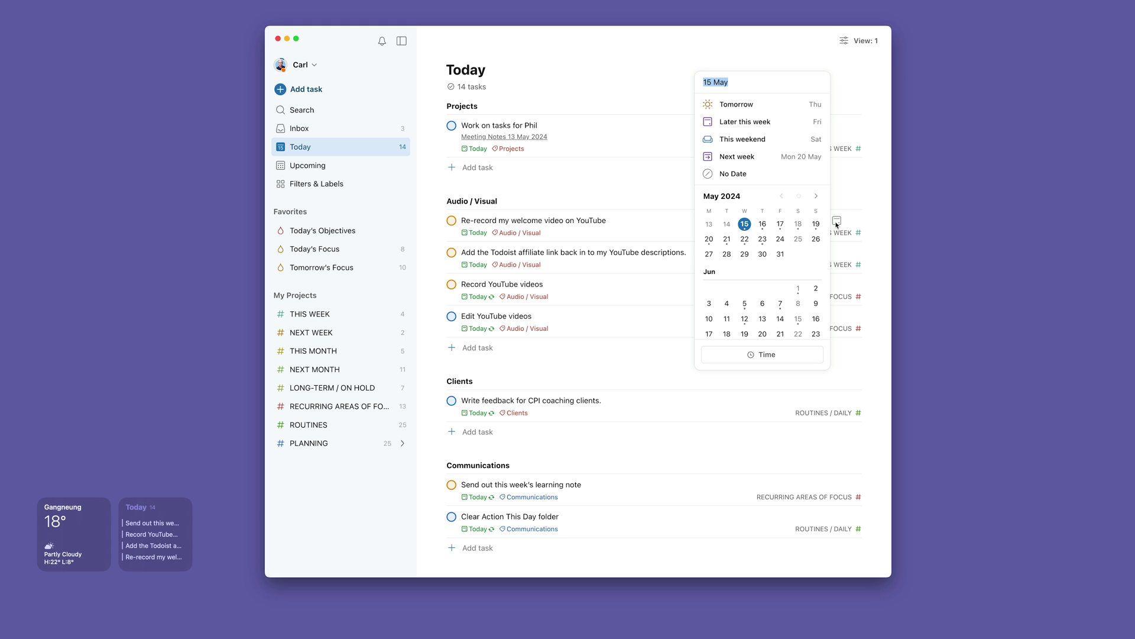
click(745, 240)
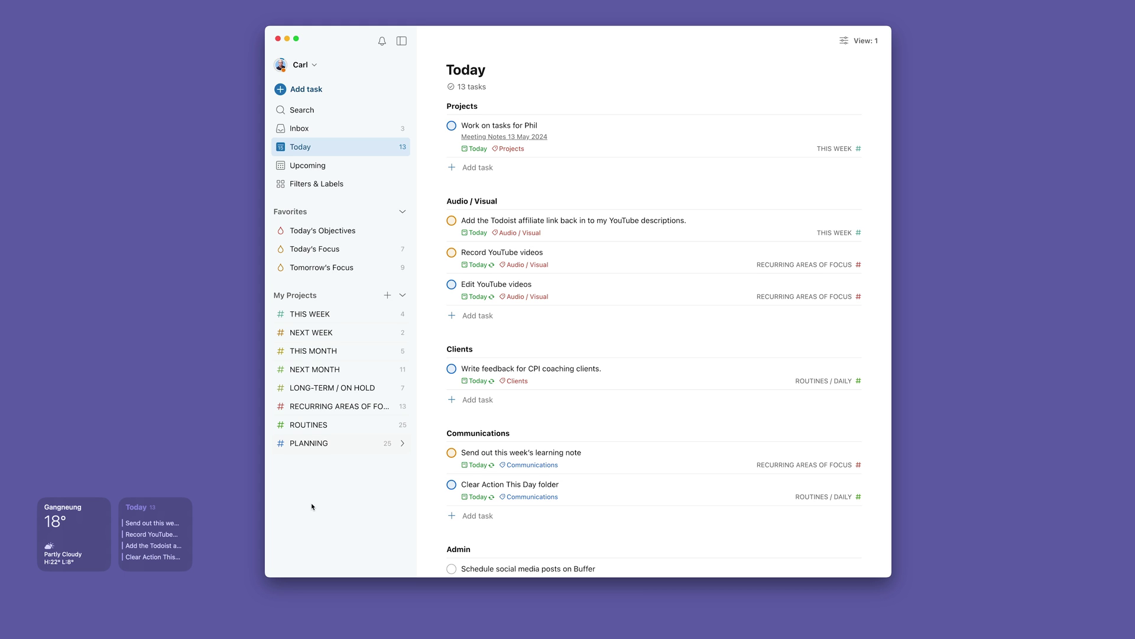
Step: In the Inbox, move the Samsung Card setup task into the NEXT WEEK project
click(326, 130)
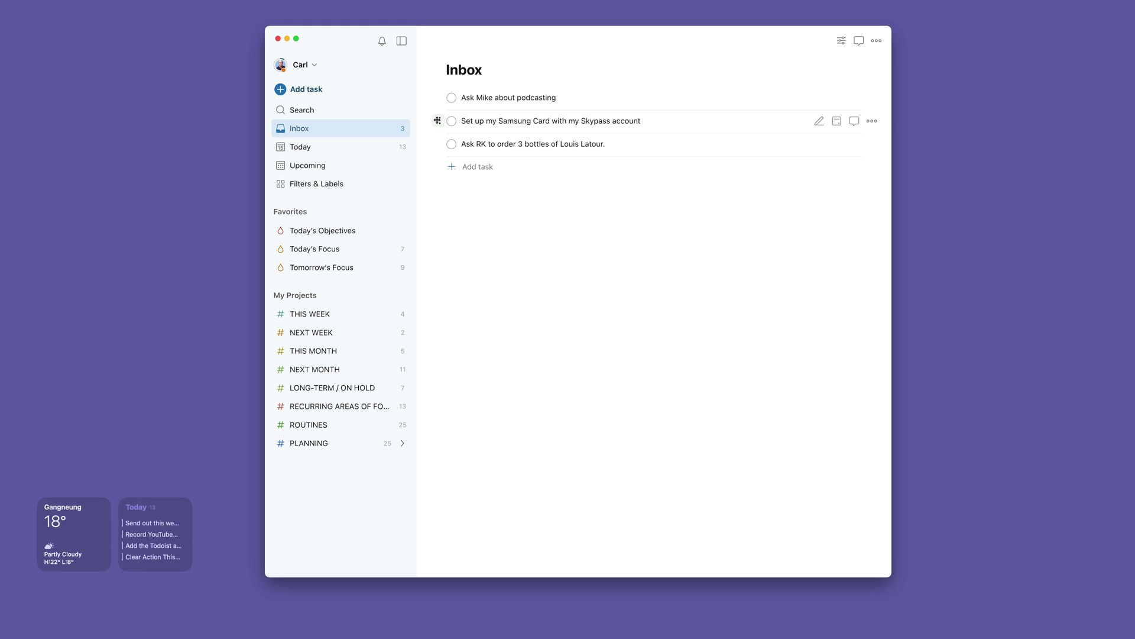
drag(438, 120, 487, 314)
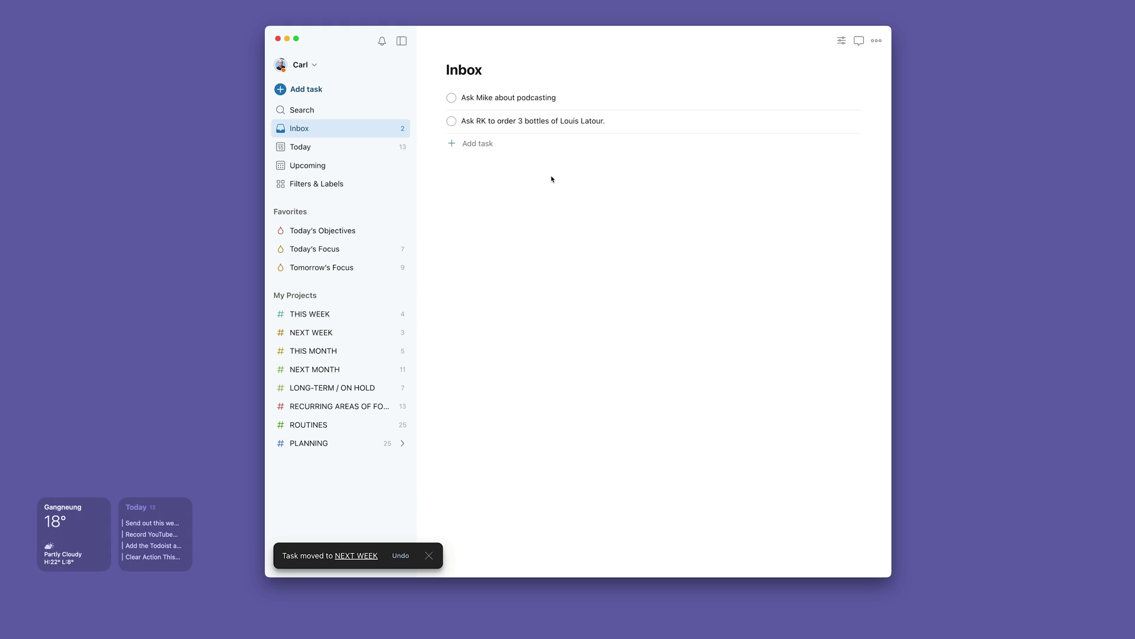
Step: Move the Louis Latour order task to THIS WEEK, due Tomorrow, with the Admin label
click(604, 123)
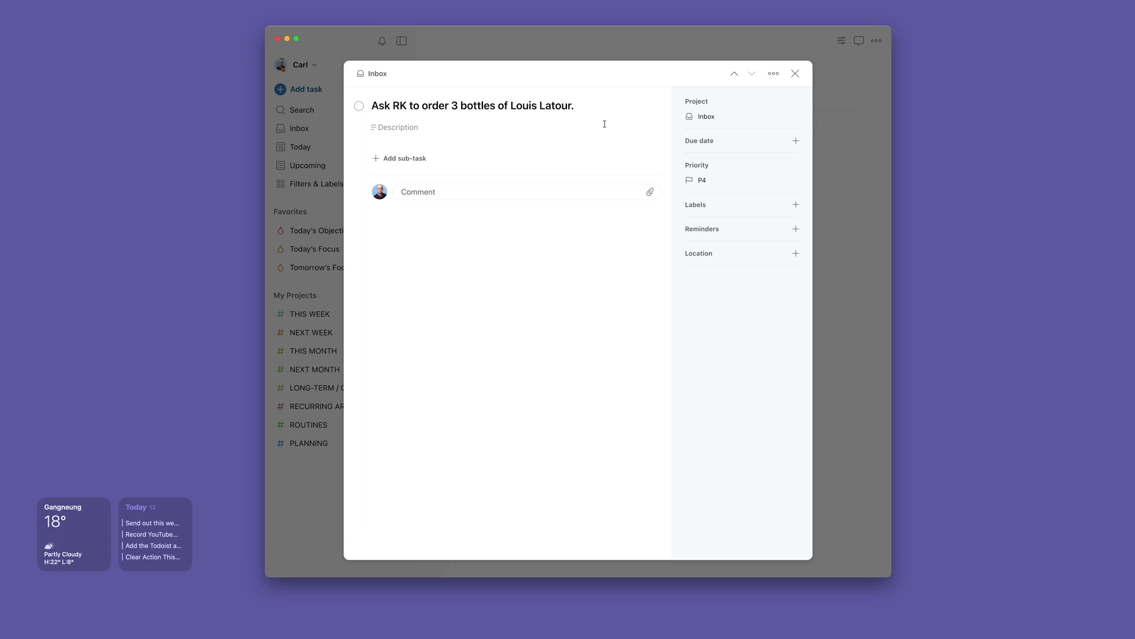
click(723, 116)
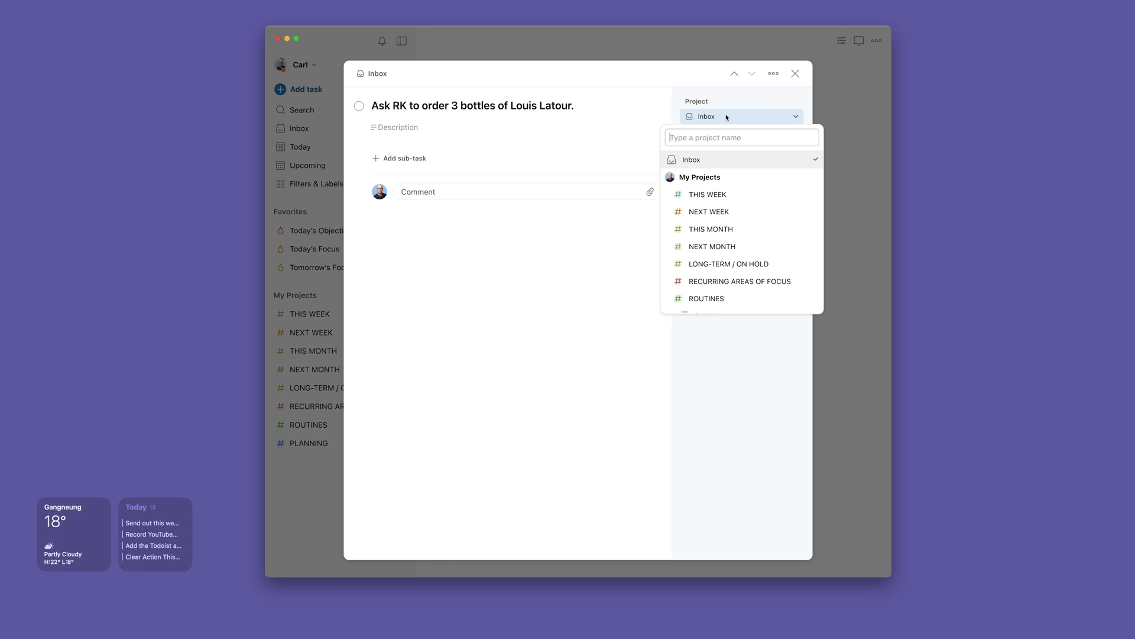
click(714, 193)
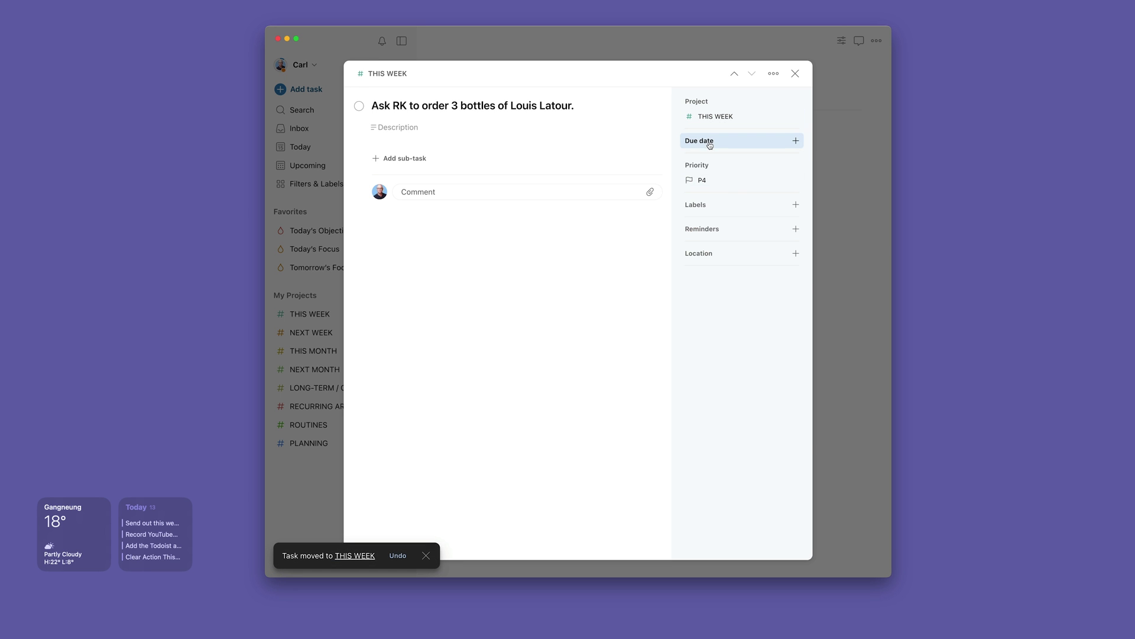
click(709, 142)
click(718, 201)
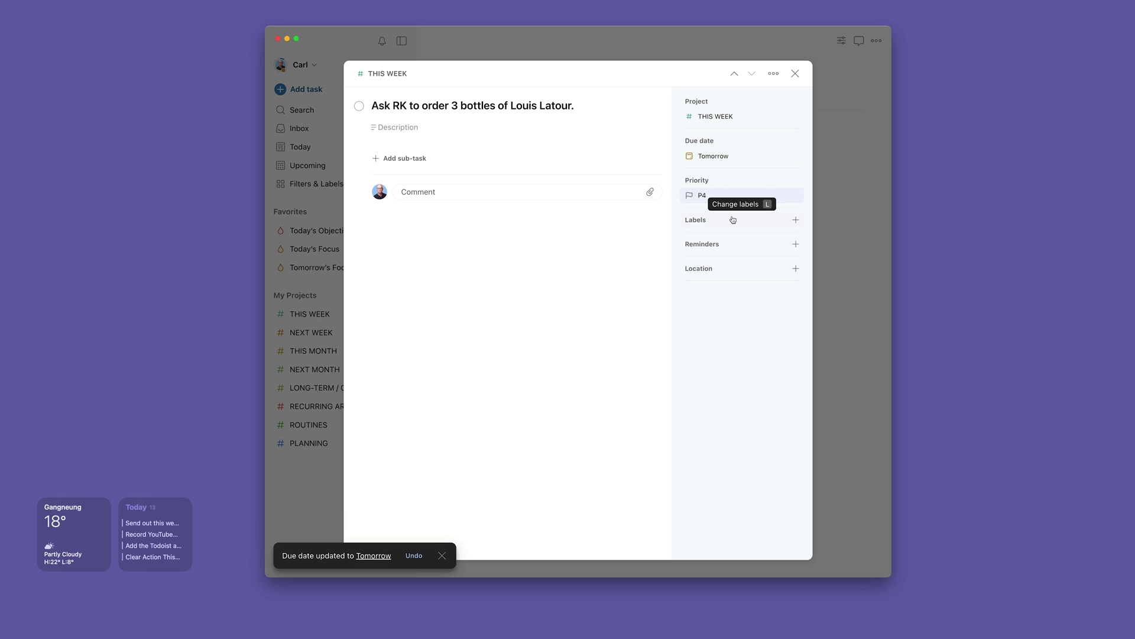
click(737, 220)
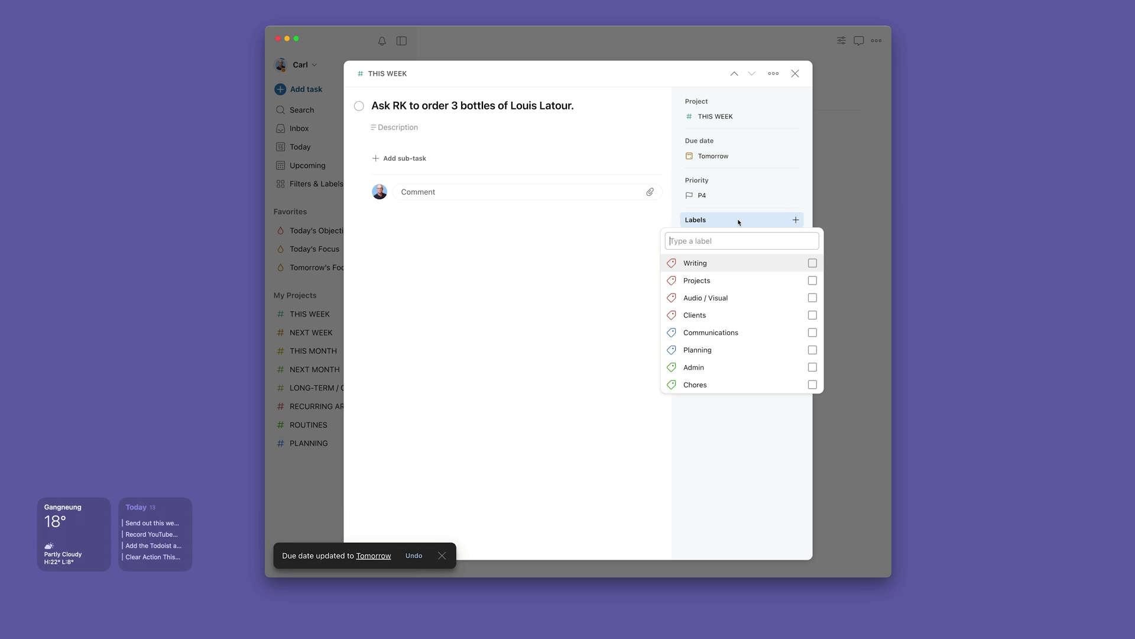
click(812, 367)
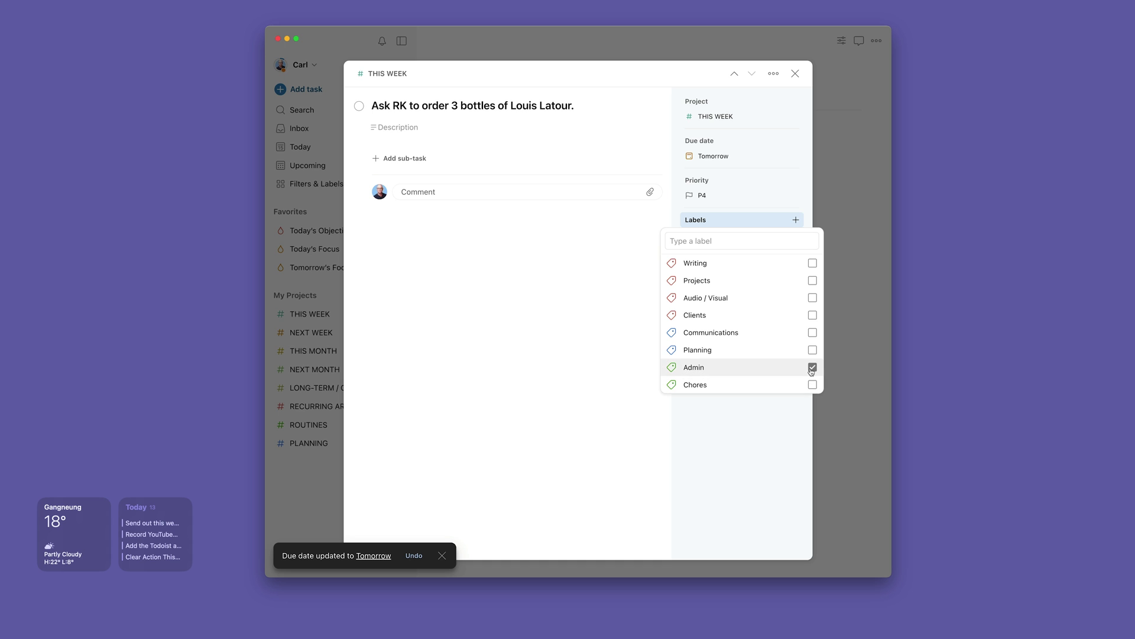
click(750, 428)
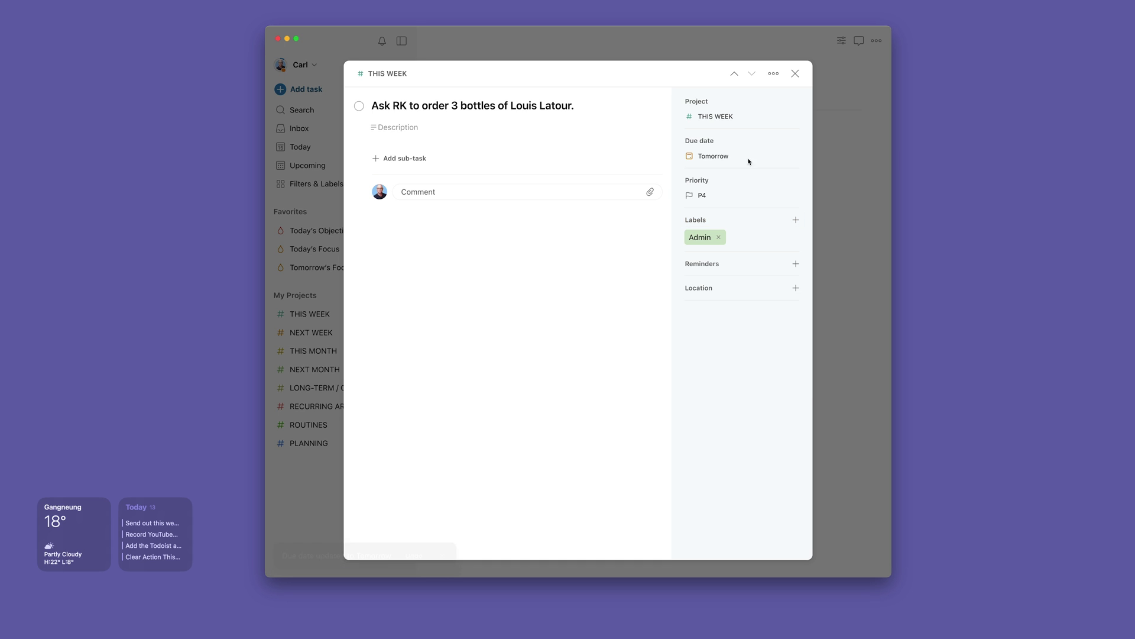
click(795, 74)
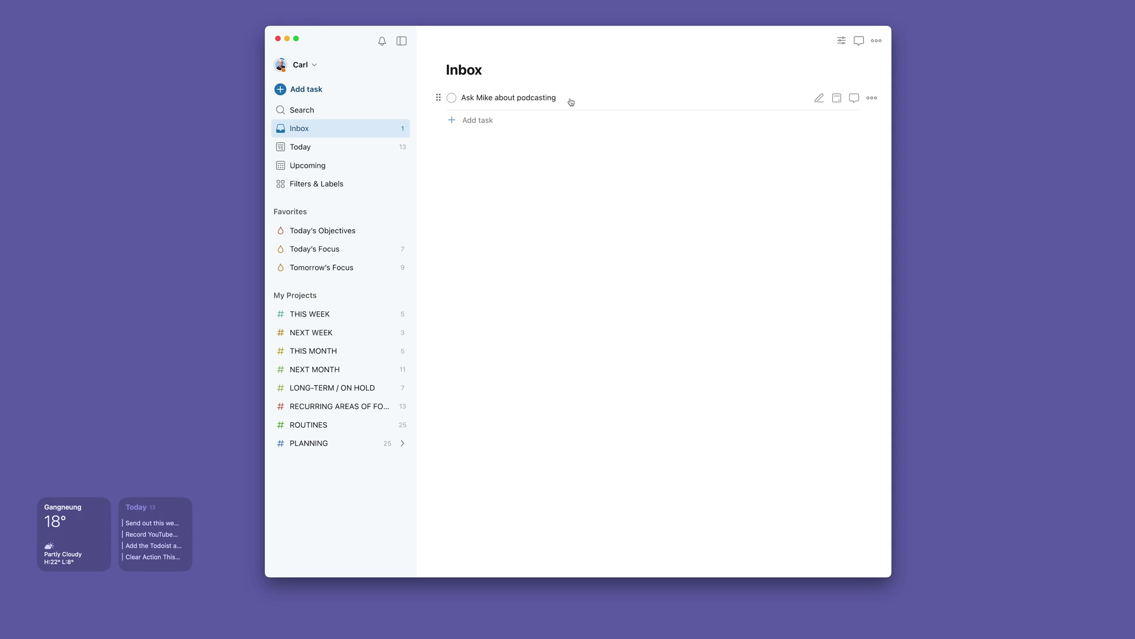
Step: Go to Filters & Labels and collapse the Filters section so only the eight labels show
click(308, 155)
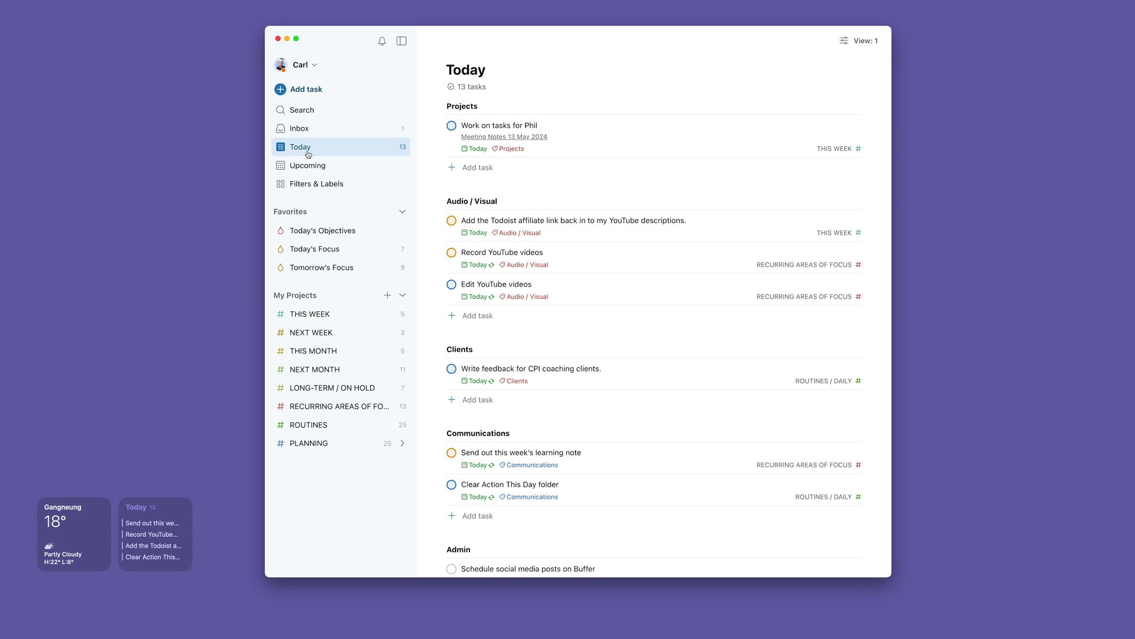
click(312, 184)
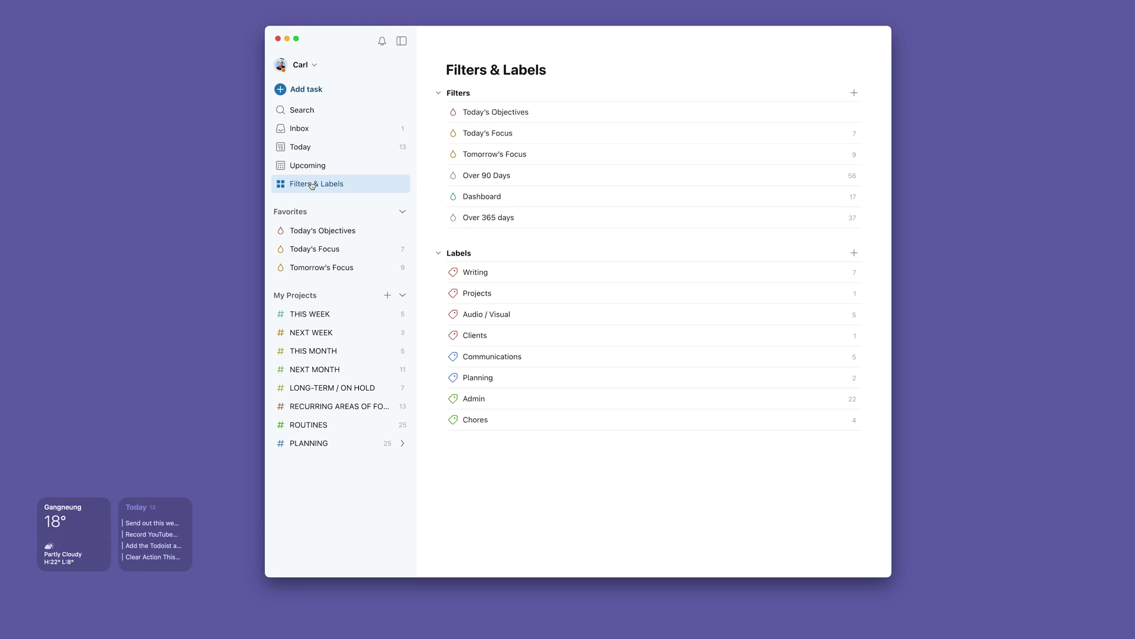
click(439, 94)
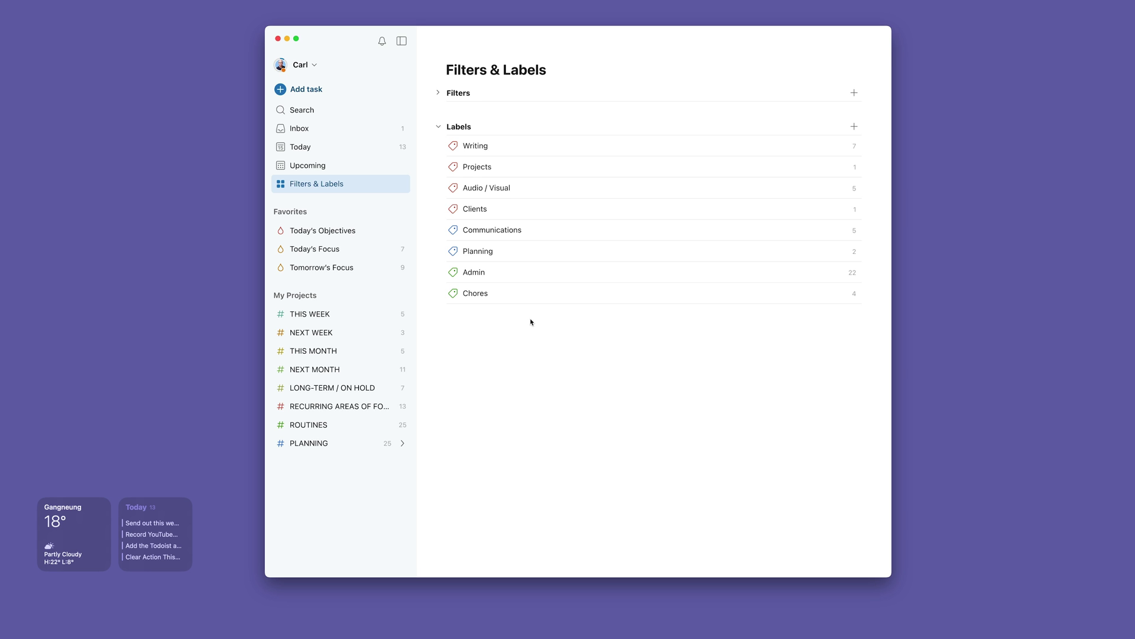
Step: Return to Today, scroll its 13 tasks, and confirm the view is grouped by Label
click(340, 150)
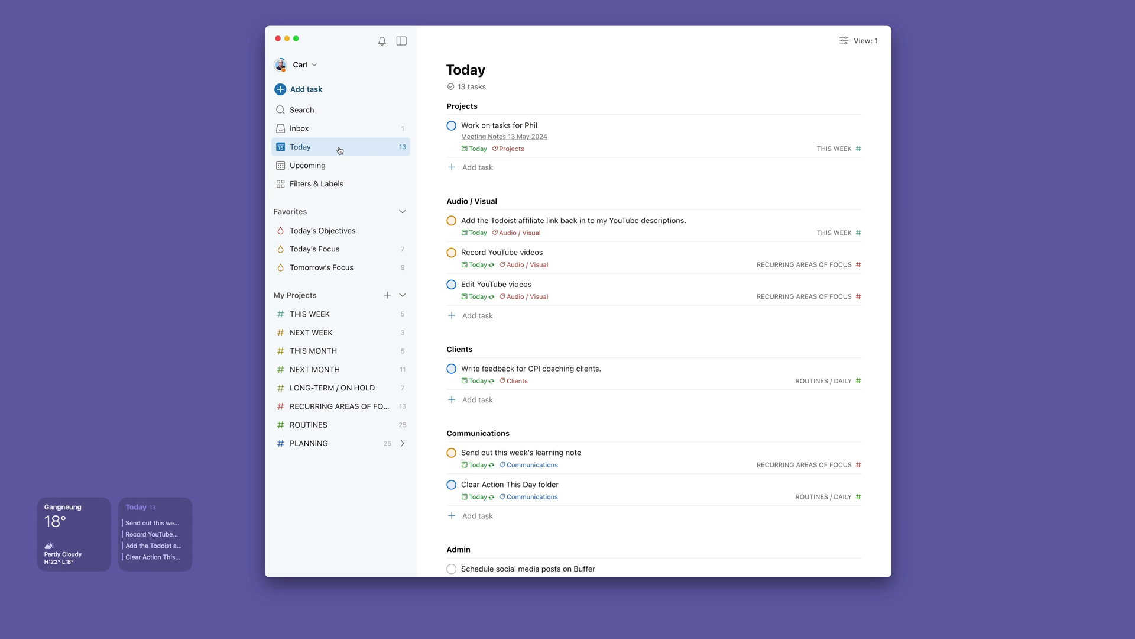
scroll(650, 448, down, 4)
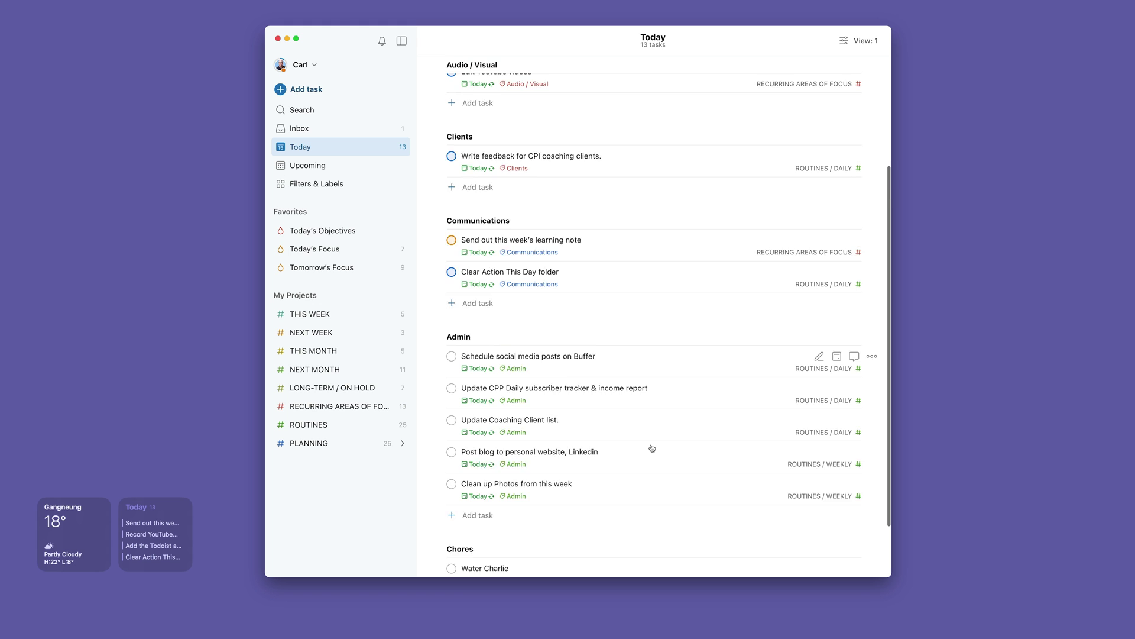
scroll(652, 448, down, 2)
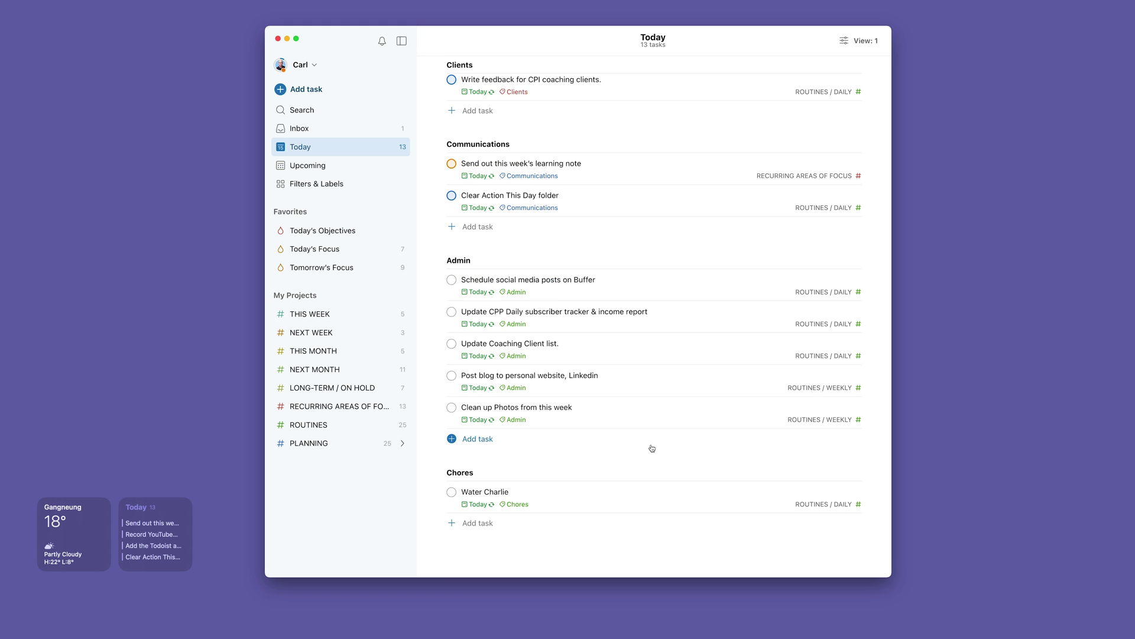
scroll(652, 448, up, 5)
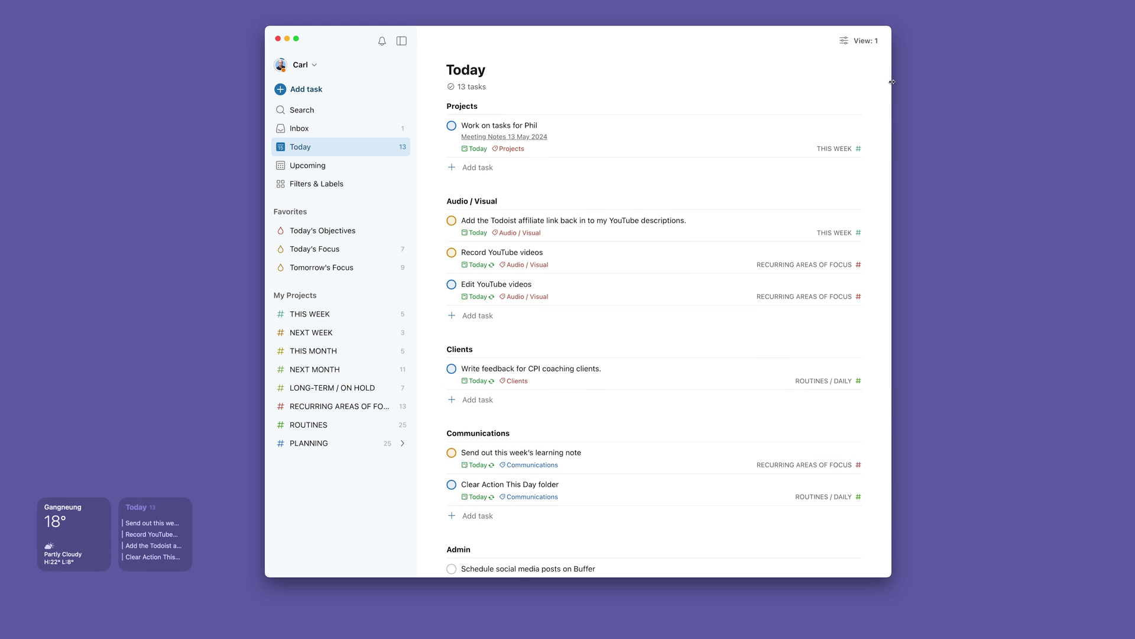
click(844, 42)
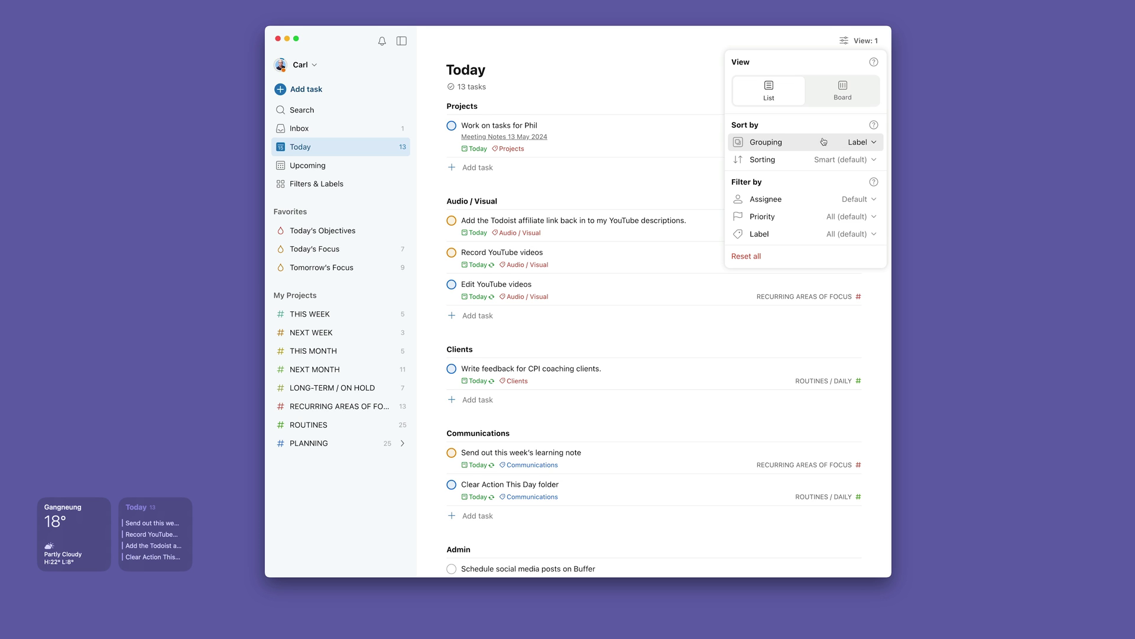
click(689, 135)
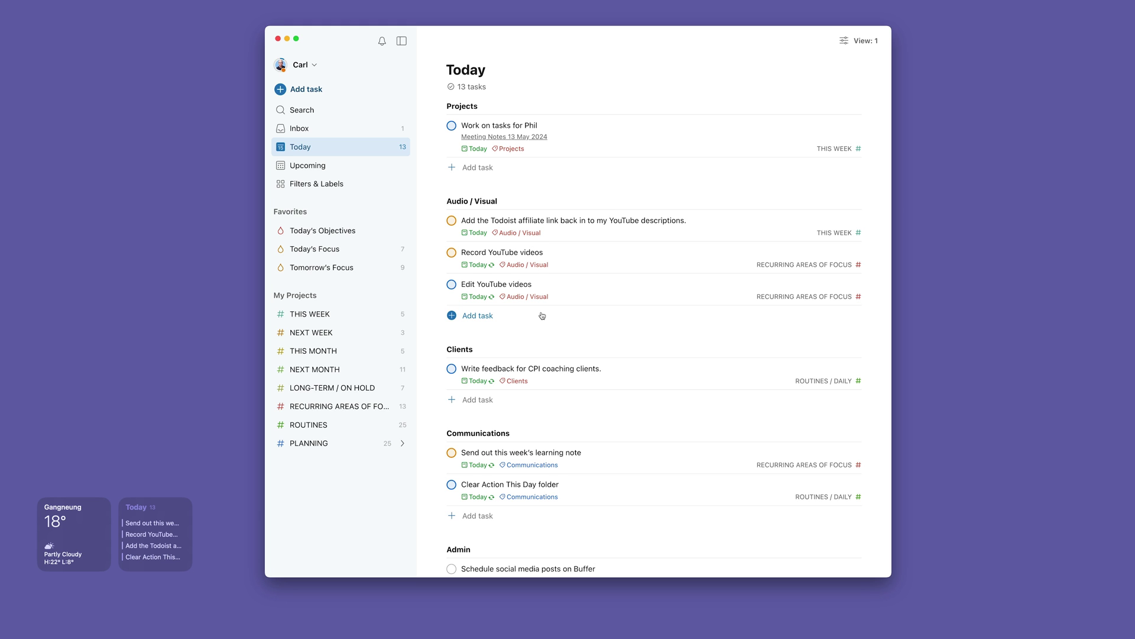
Step: Review the Google Calendar week of 20–26 May 2024, then bring Todoist's Today list forward
mouse_move(2, 443)
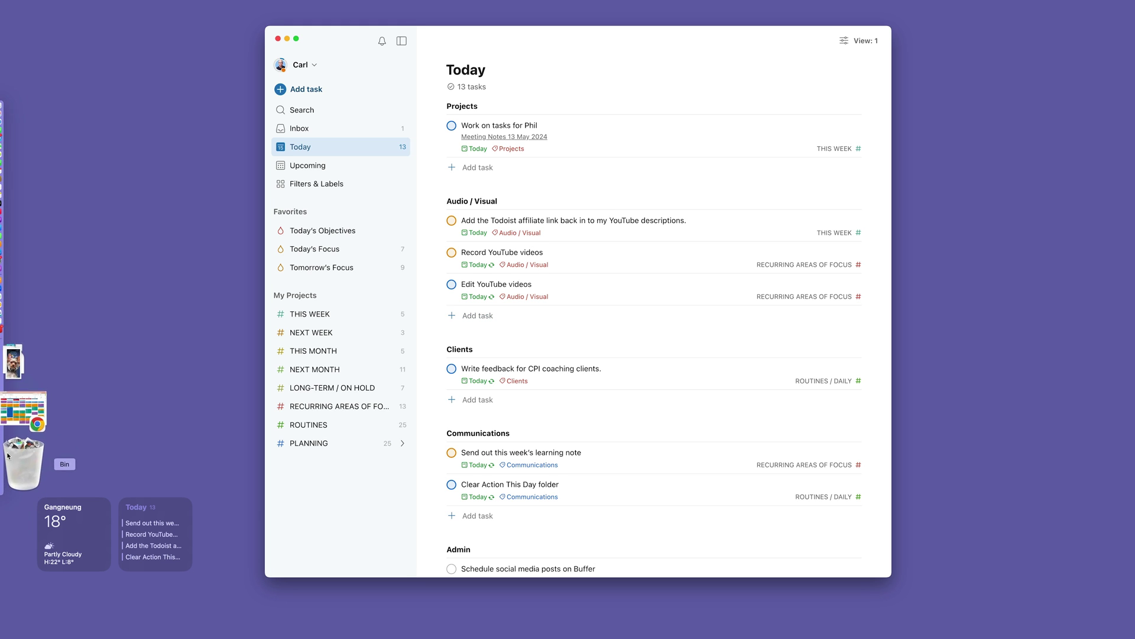
click(23, 467)
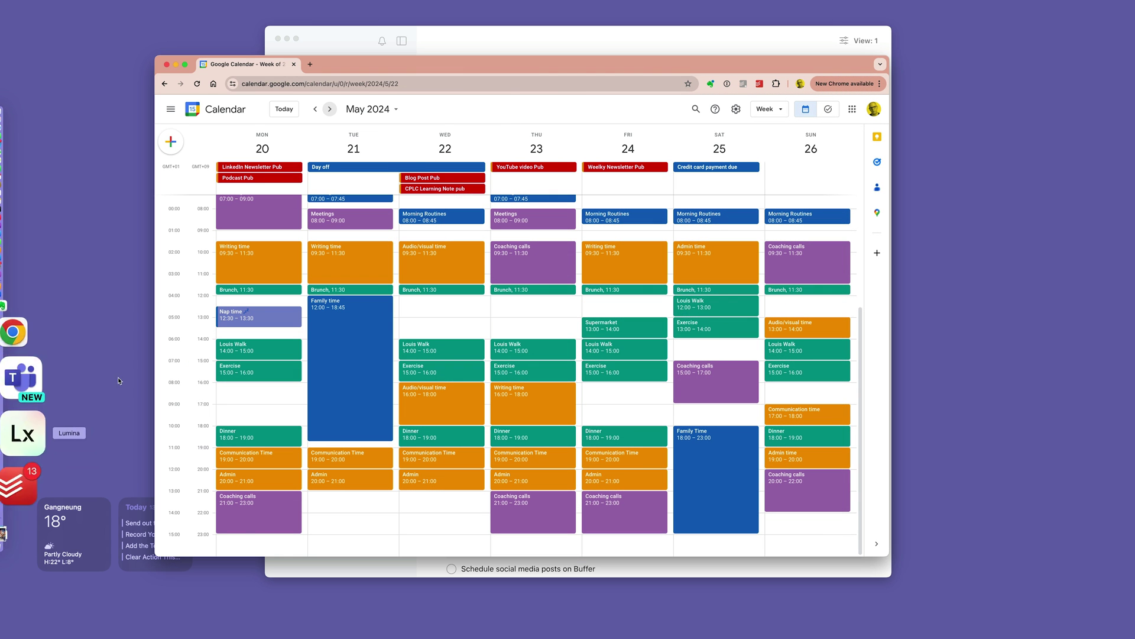
drag(380, 65, 450, 55)
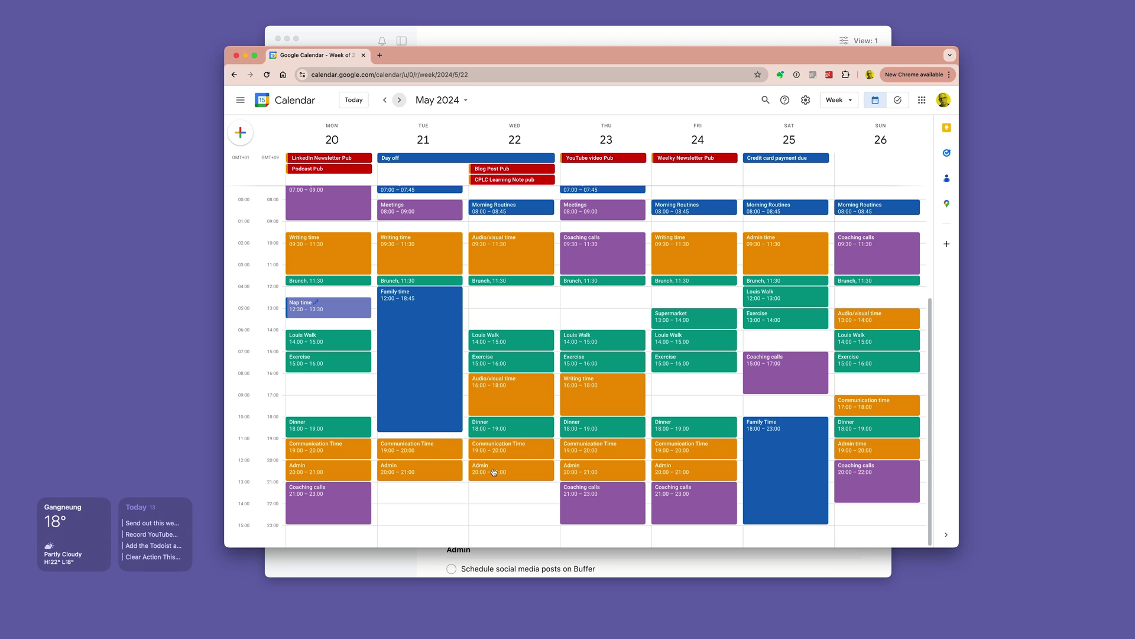
click(539, 41)
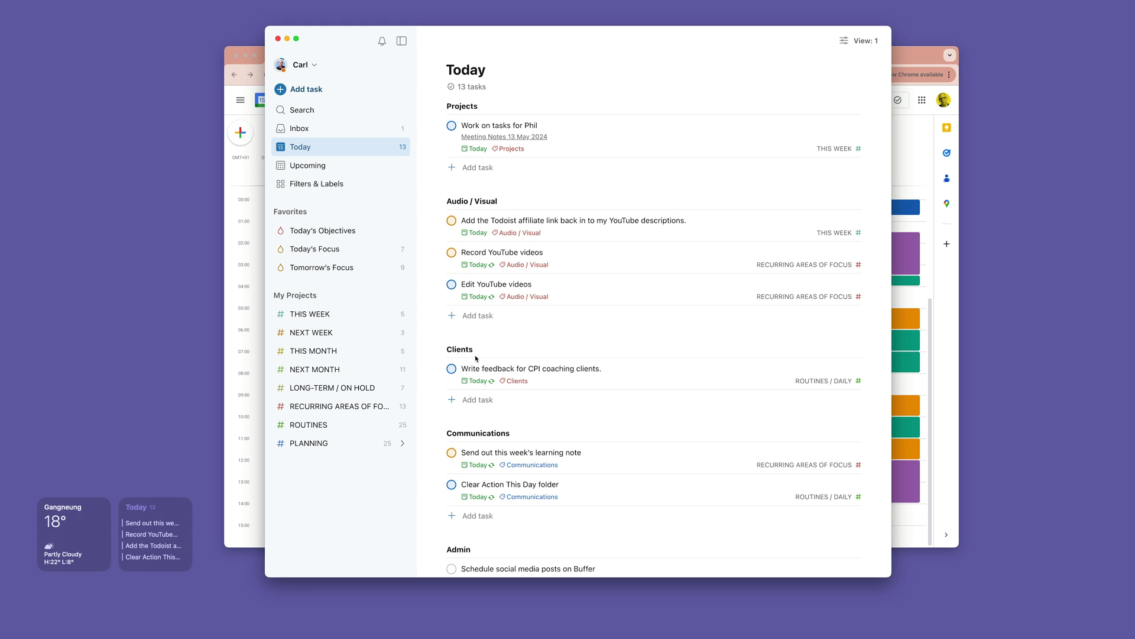
Step: Look through Todoist's 13 Today tasks, then bring the Google Calendar week view back in front
scroll(520, 379, down, 5)
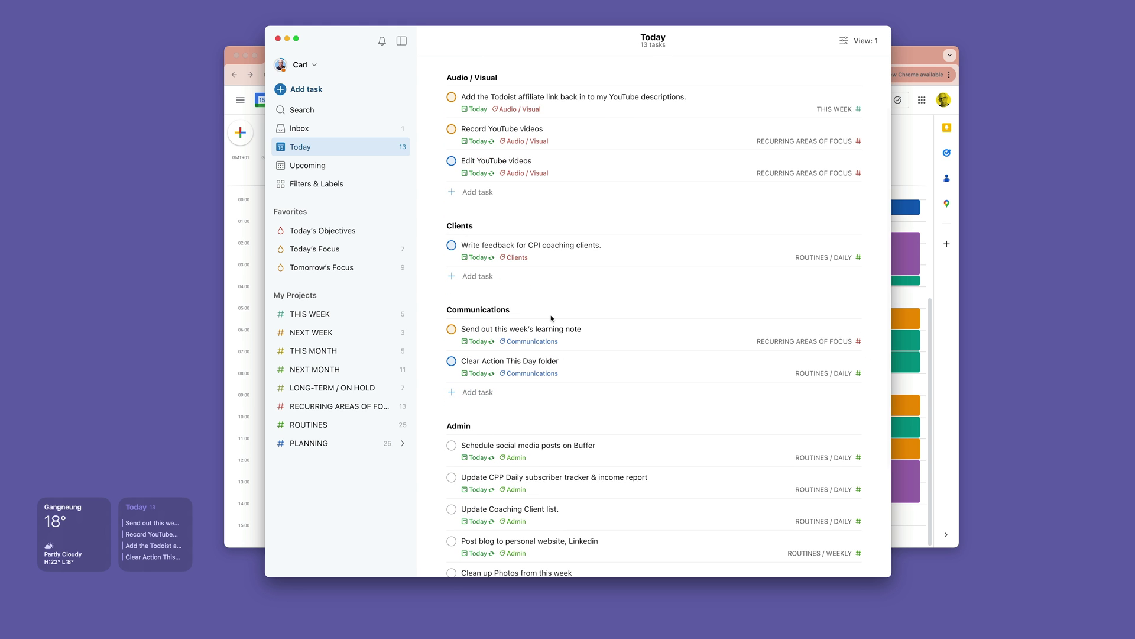
scroll(533, 378, down, 6)
scroll(522, 417, up, 11)
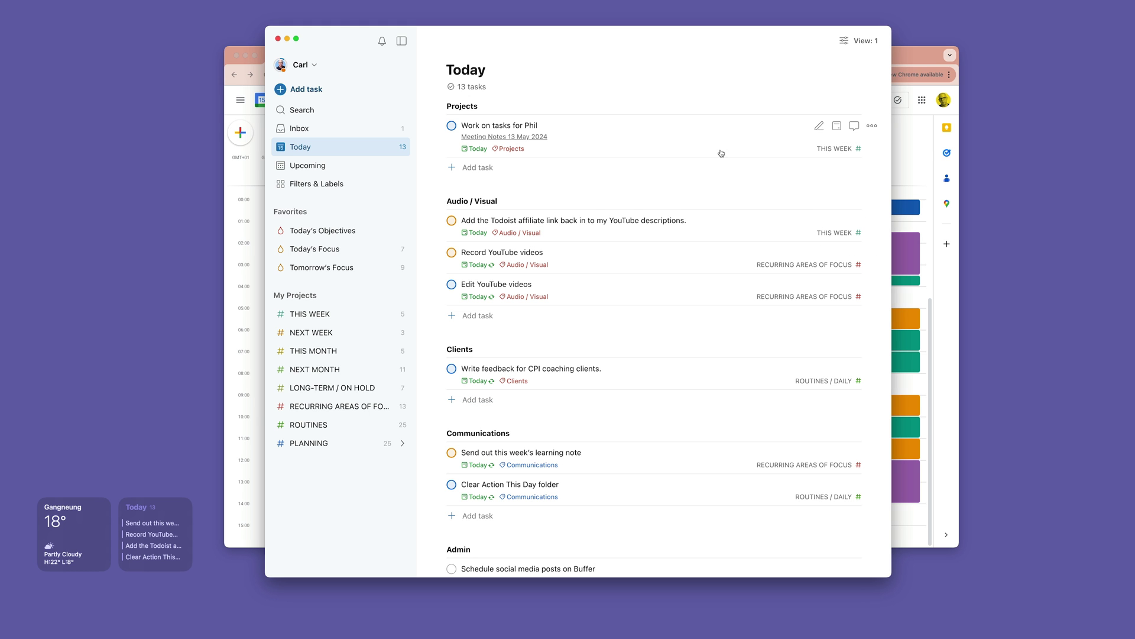
click(926, 146)
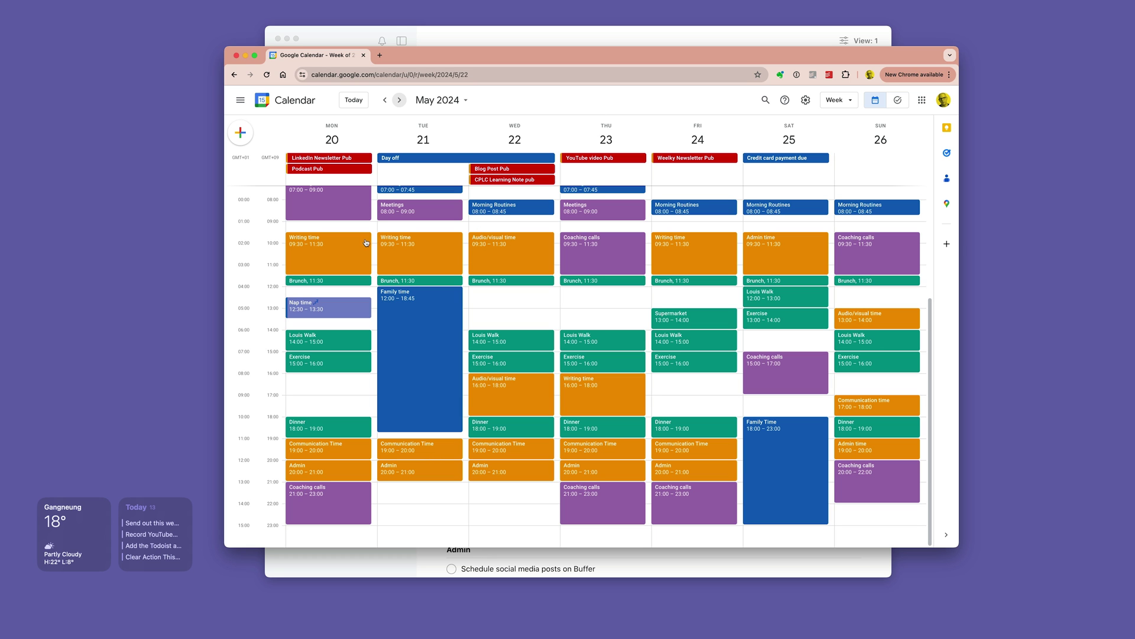
Step: Bring Todoist's Today view of 13 tasks back in front of Google Calendar
click(555, 39)
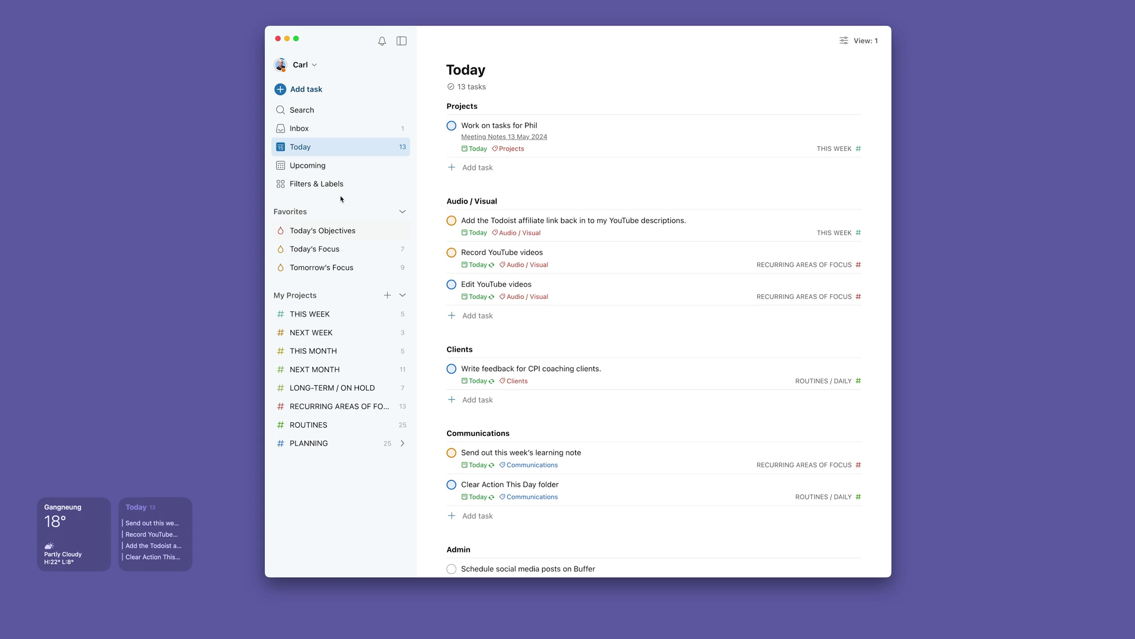
Step: Review the Upcoming board's day columns from 15 May with the sidebar hidden, then restore the sidebar
click(320, 173)
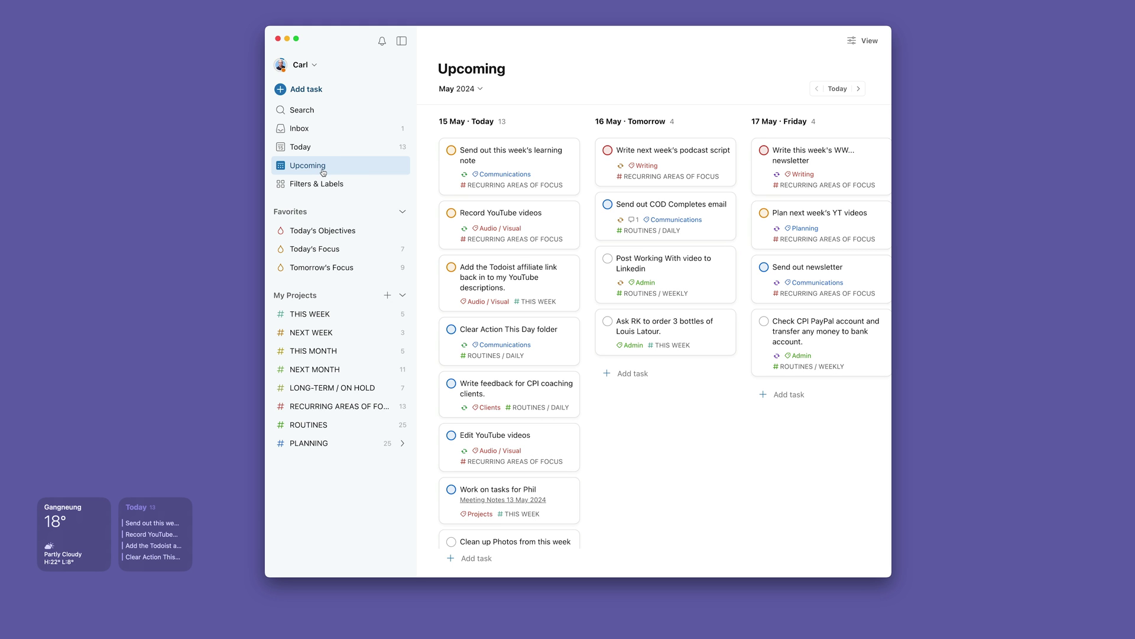
key(m)
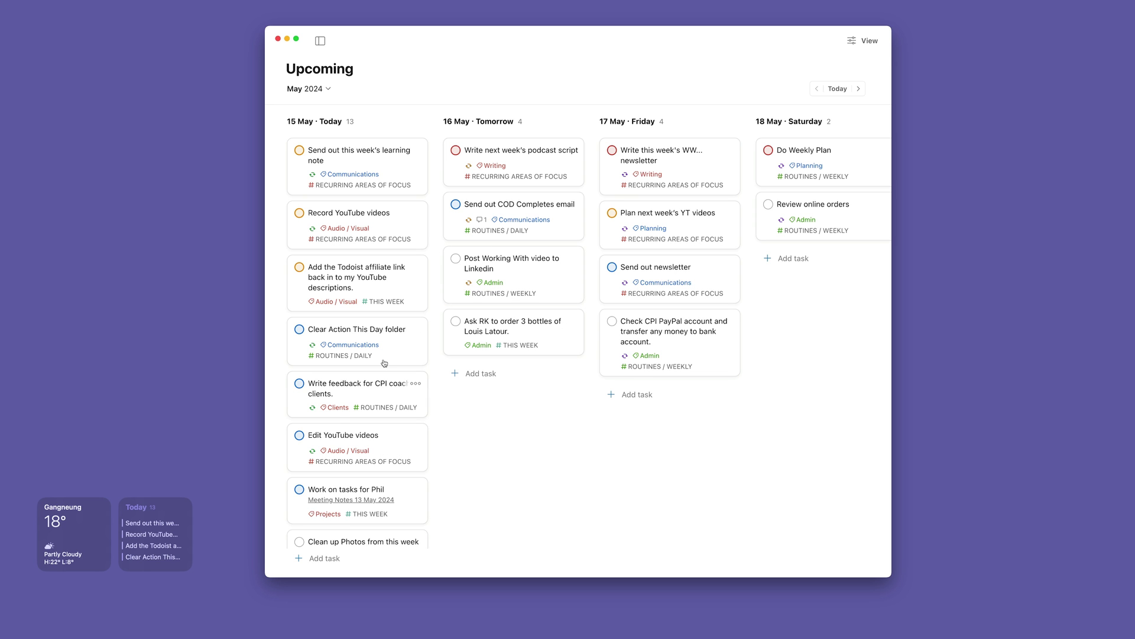
scroll(387, 289, down, 5)
scroll(387, 289, up, 5)
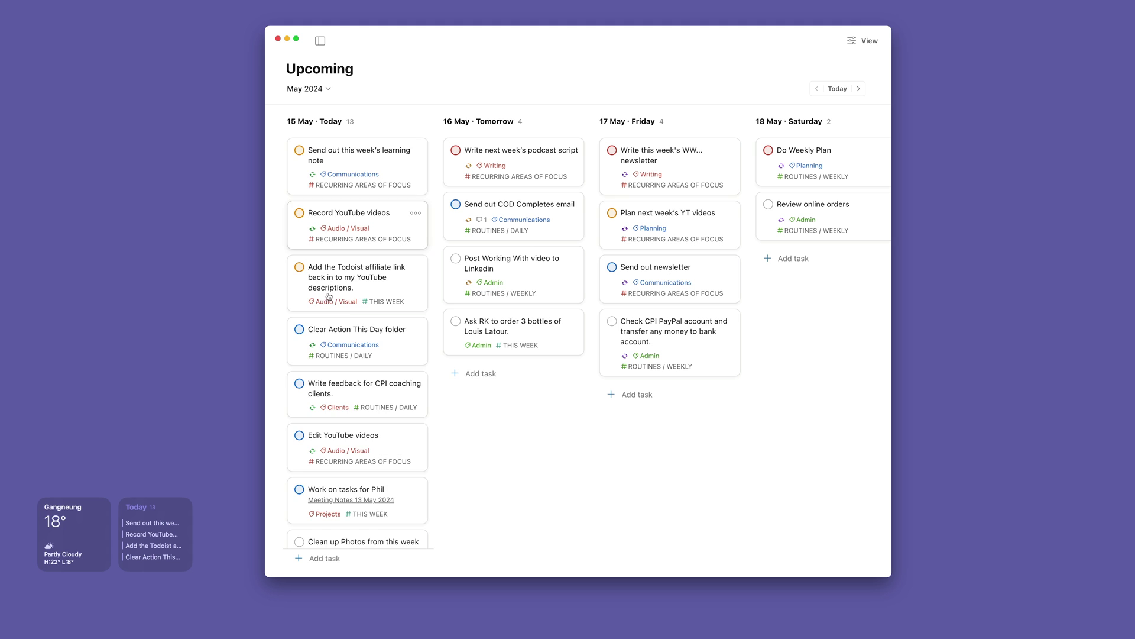
scroll(319, 300, down, 5)
scroll(347, 321, up, 5)
key(m)
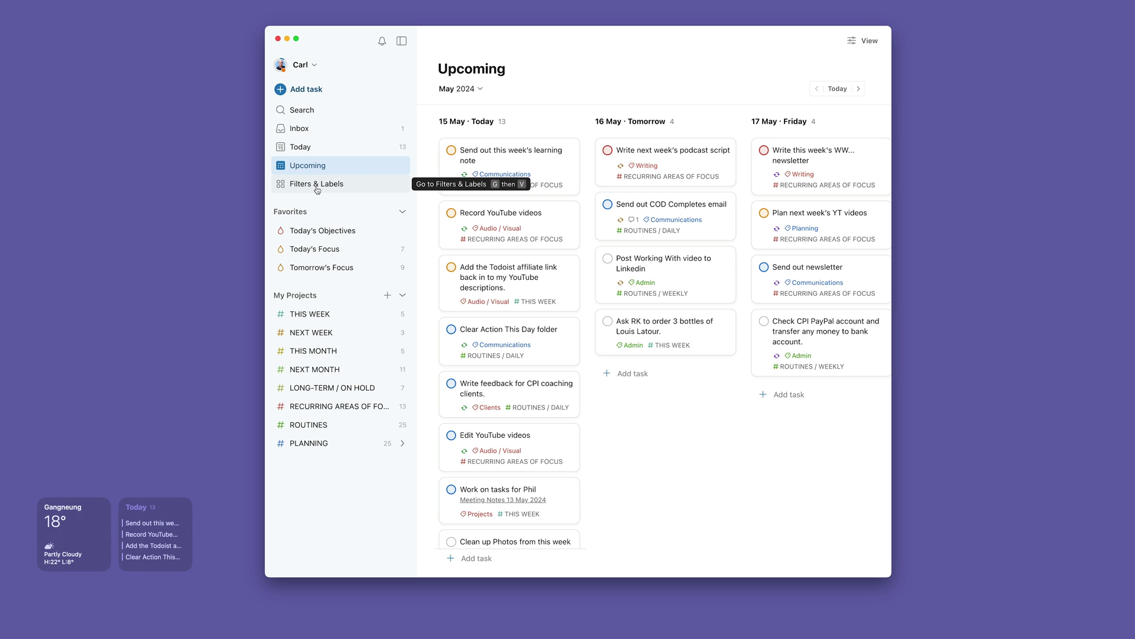
Step: Check the Today's Objectives, Today's Focus and Tomorrow's Focus filters, then return to Today
click(323, 232)
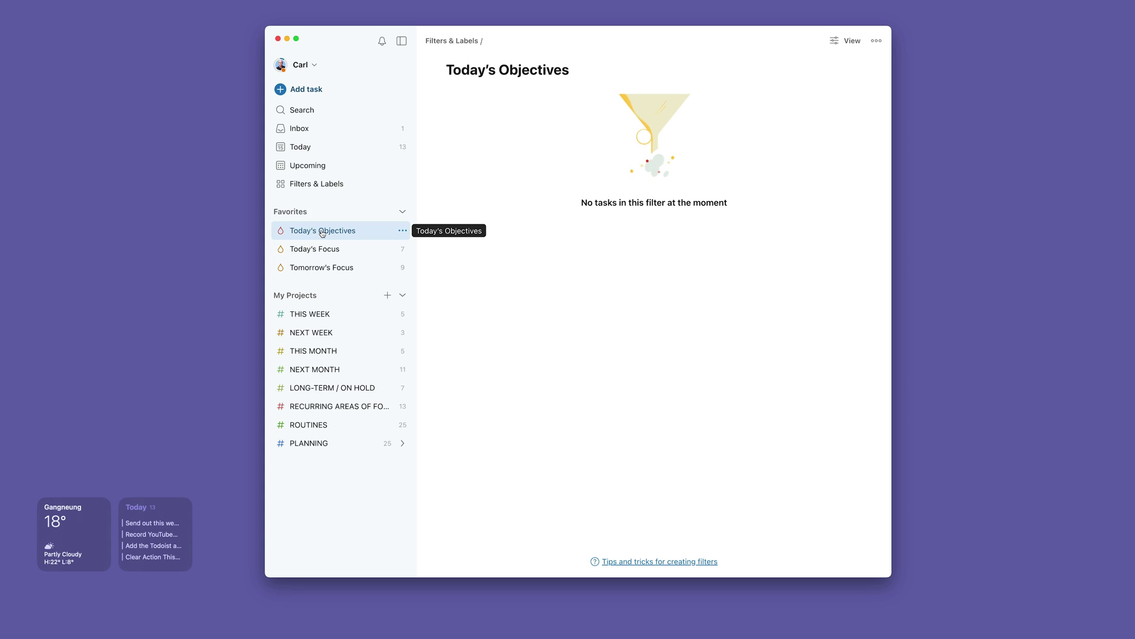
click(326, 249)
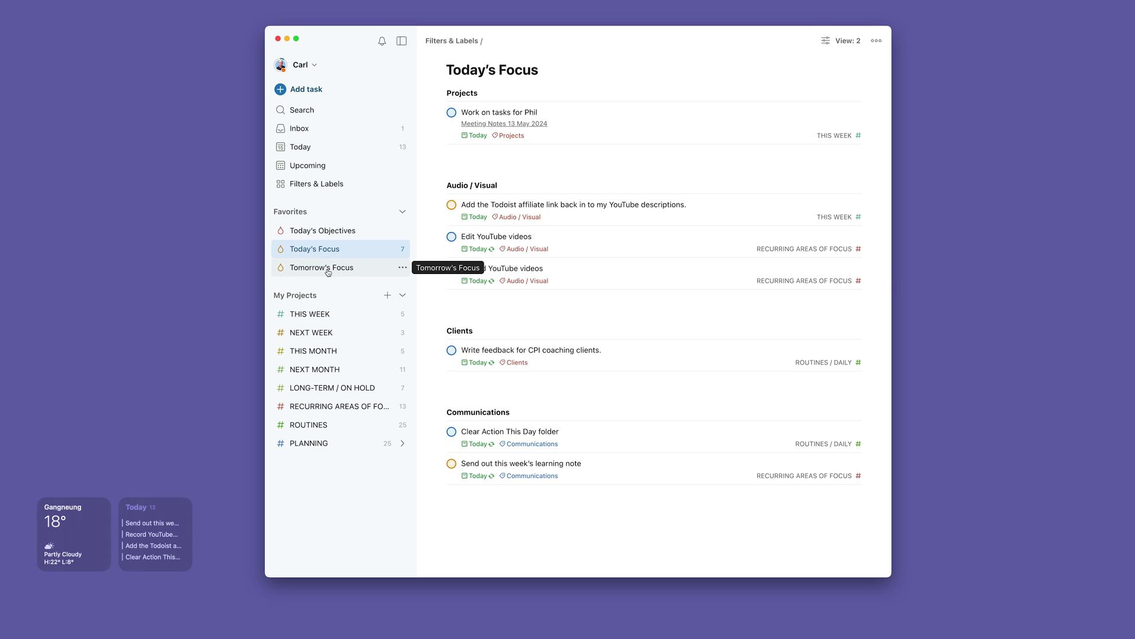
click(329, 270)
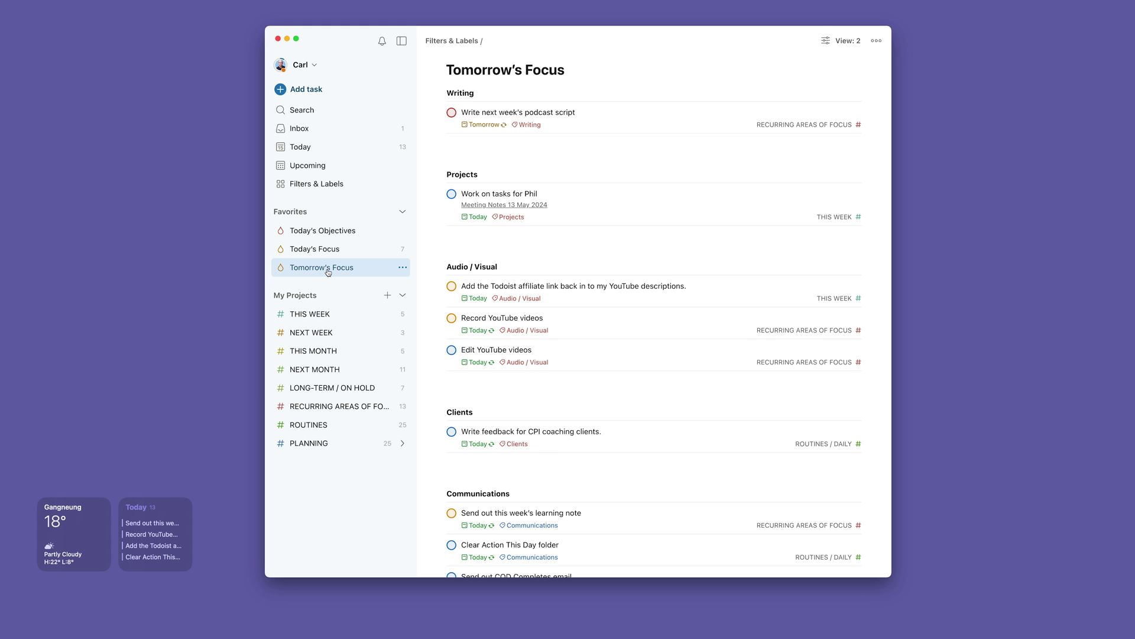
scroll(559, 236, down, 1)
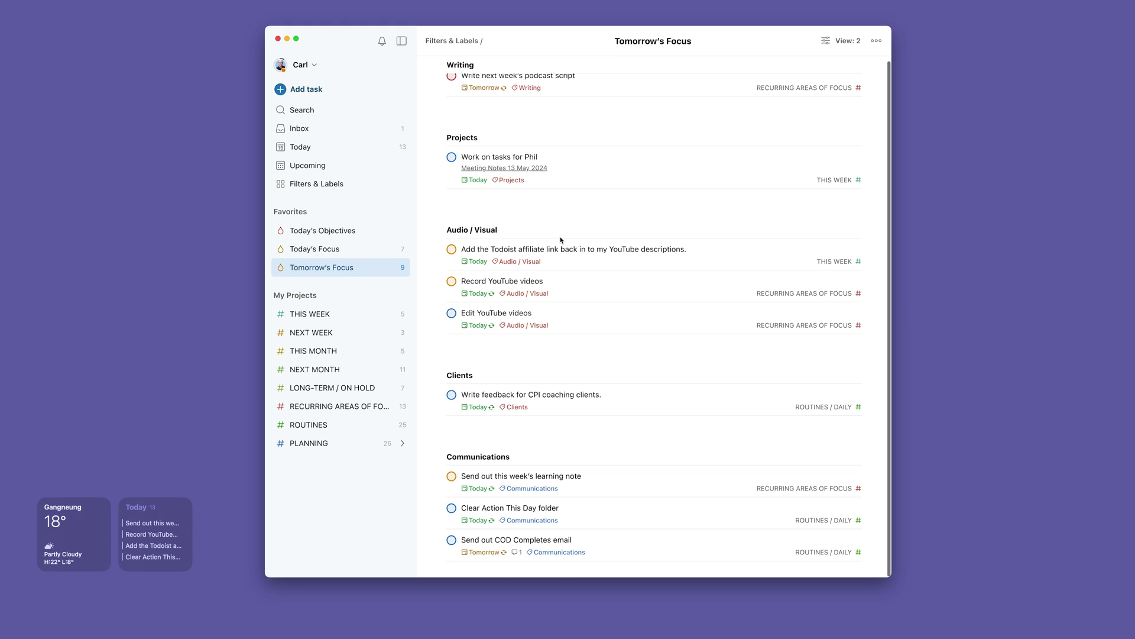
scroll(560, 240, up, 1)
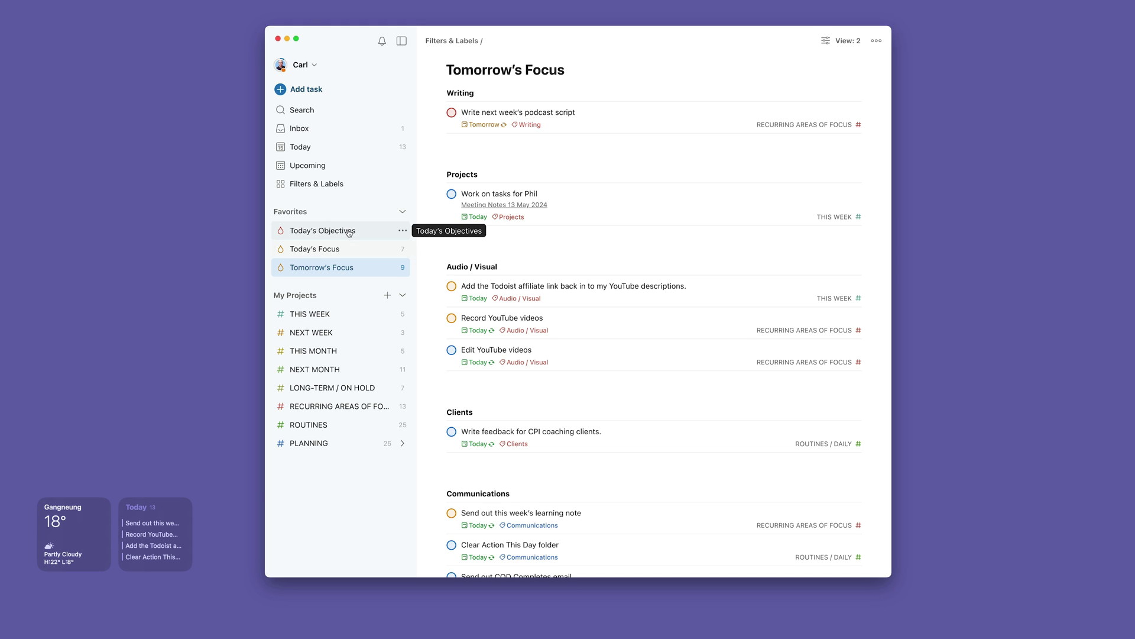
click(338, 147)
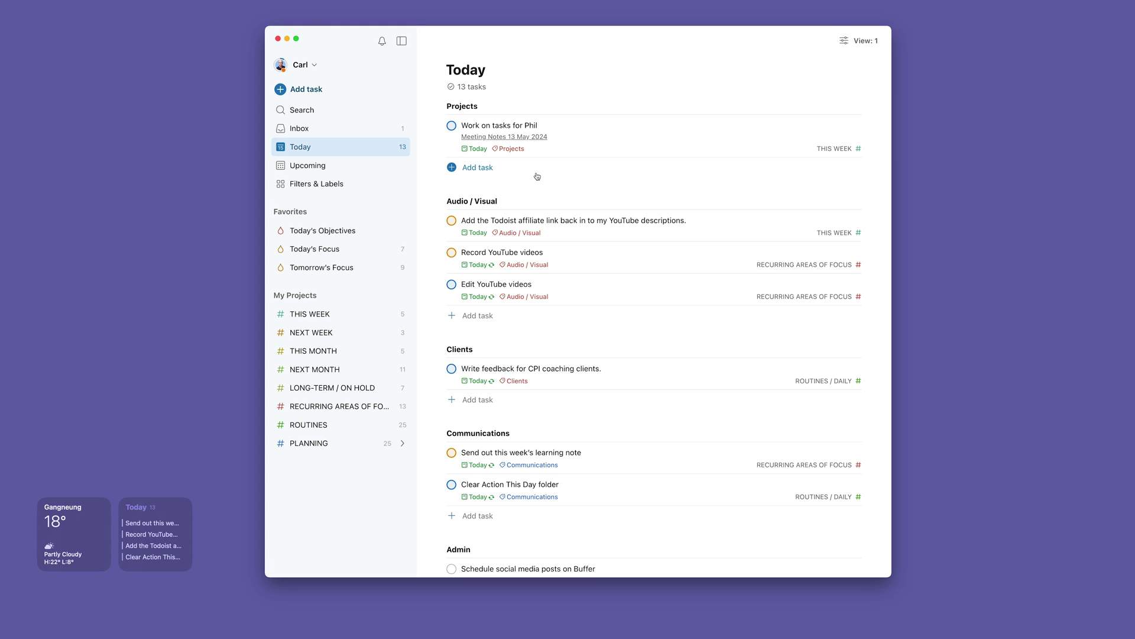
Step: Open the Evernote meeting note linked under the Todoist task, showing its ticked Next actions
click(532, 142)
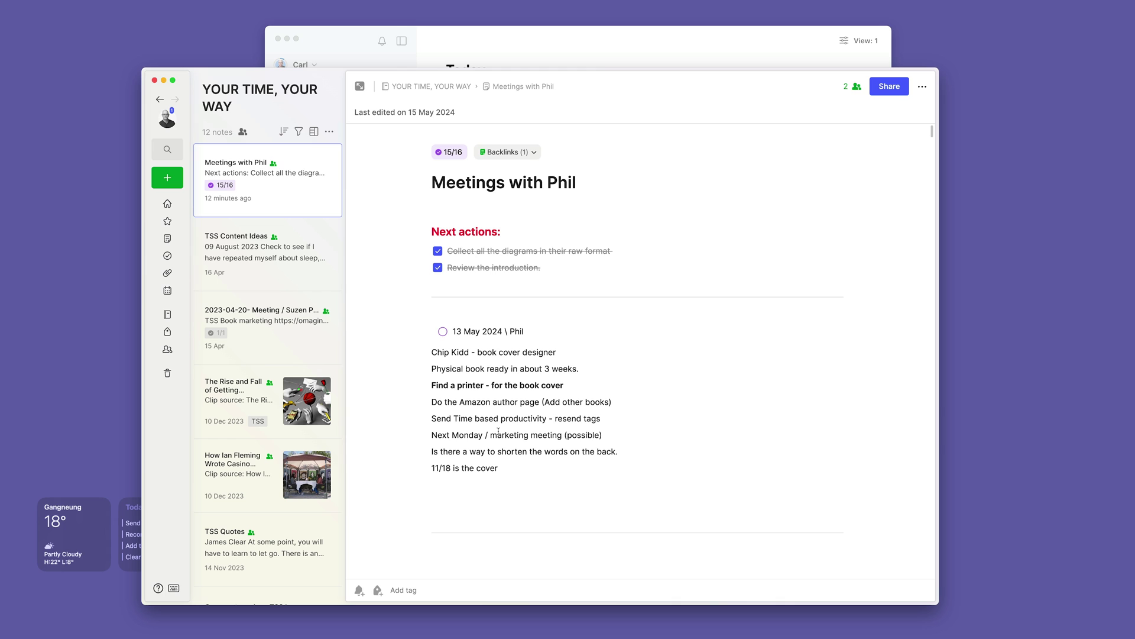
click(155, 80)
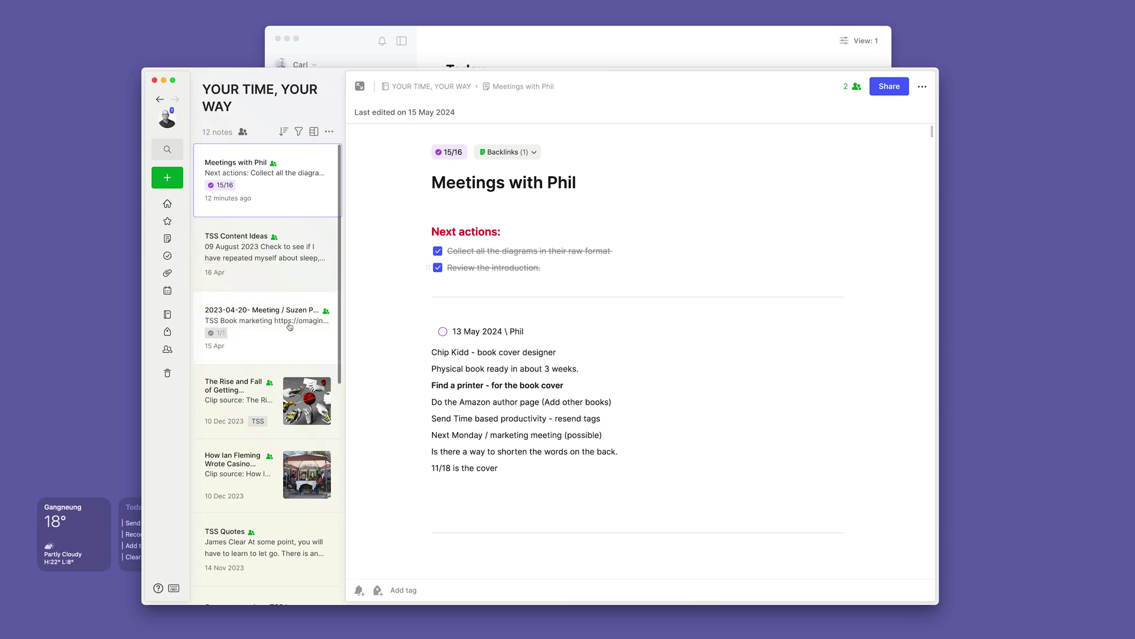
Step: Browse the Casino Royale, TSS Quotes, April 2023 meeting and TSS Content Ideas notes, then return to the project meeting note
click(238, 462)
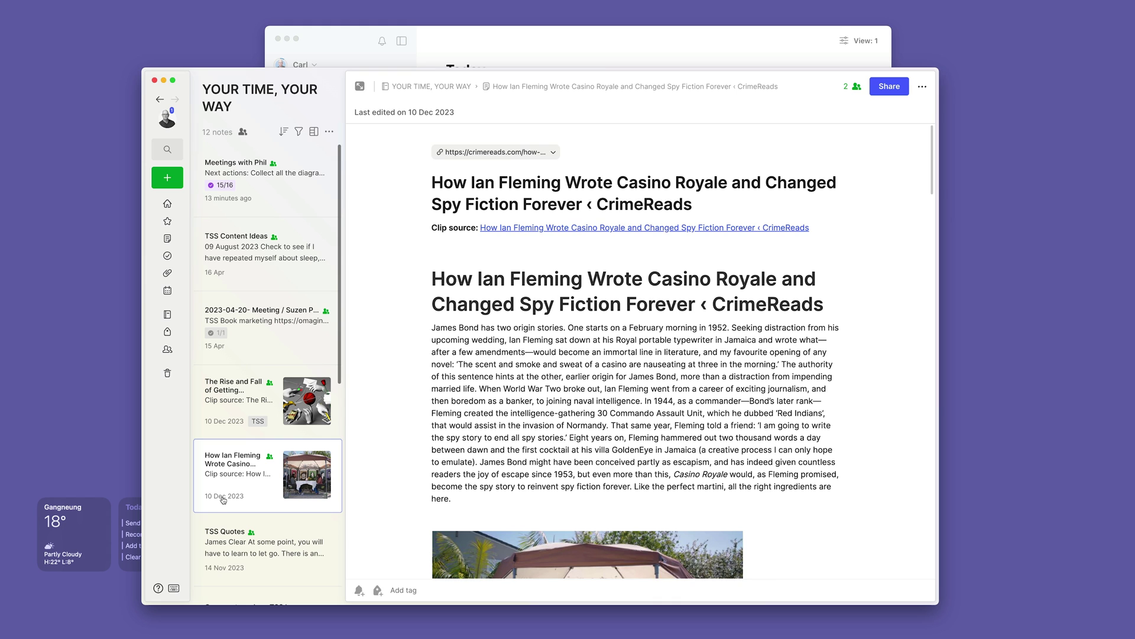
click(226, 530)
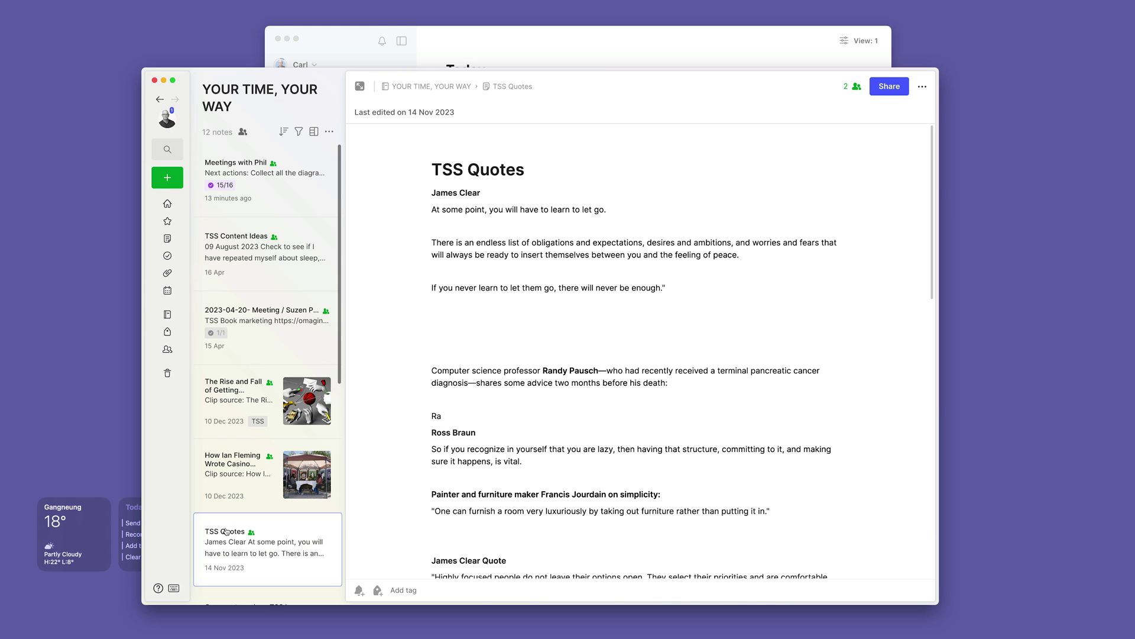
click(246, 334)
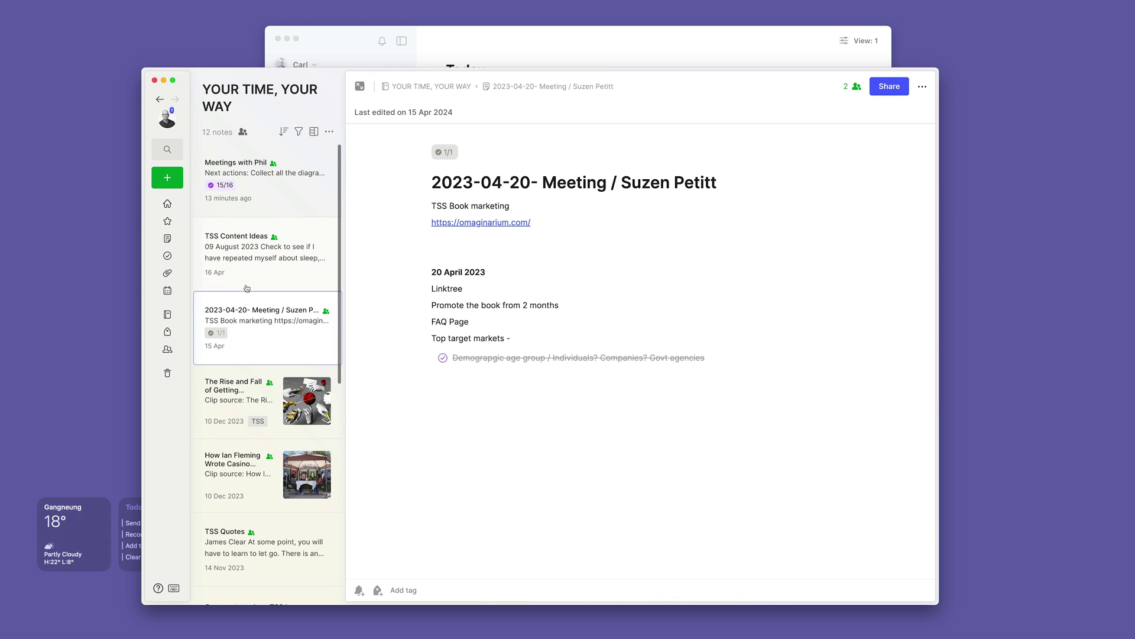
click(252, 262)
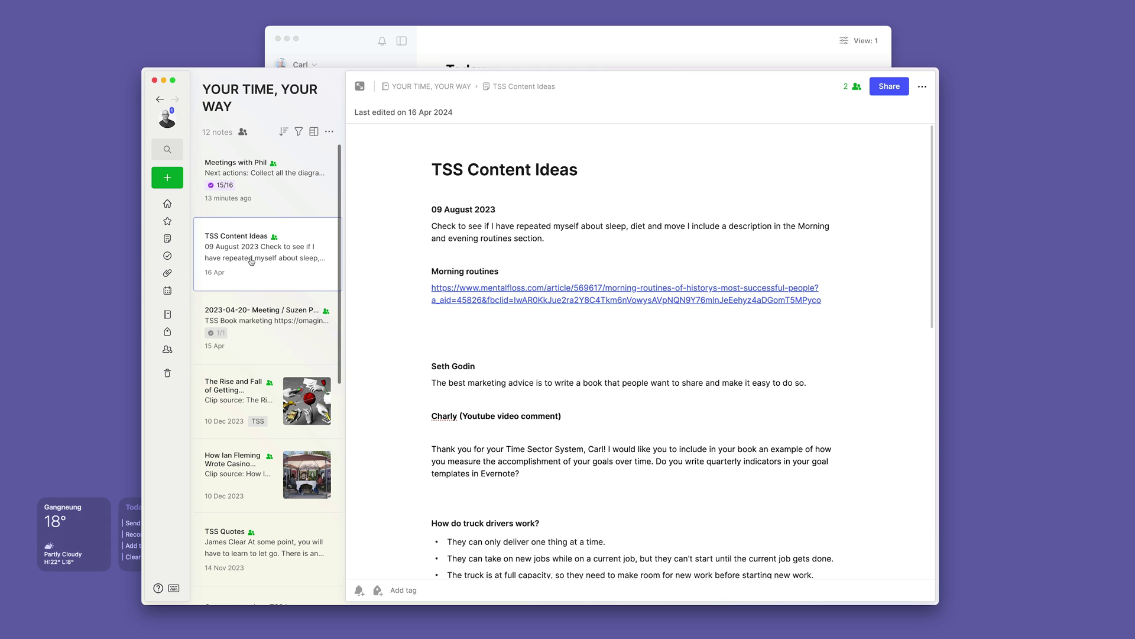
click(250, 213)
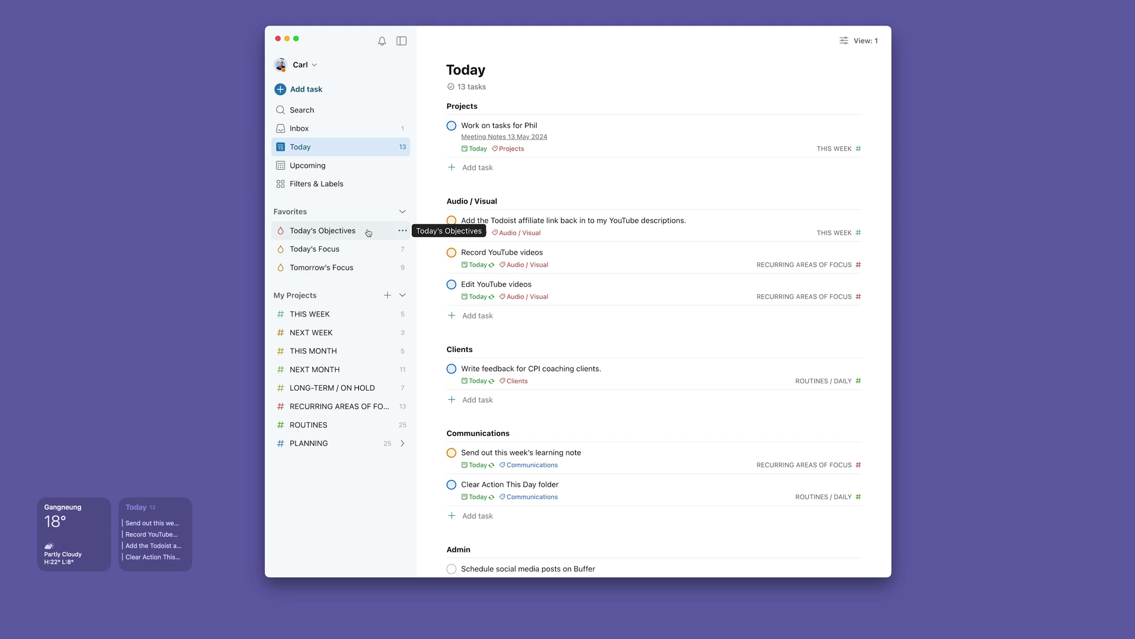
Step: In Filters & Labels, check the Today's Objectives filter query and save it
click(324, 166)
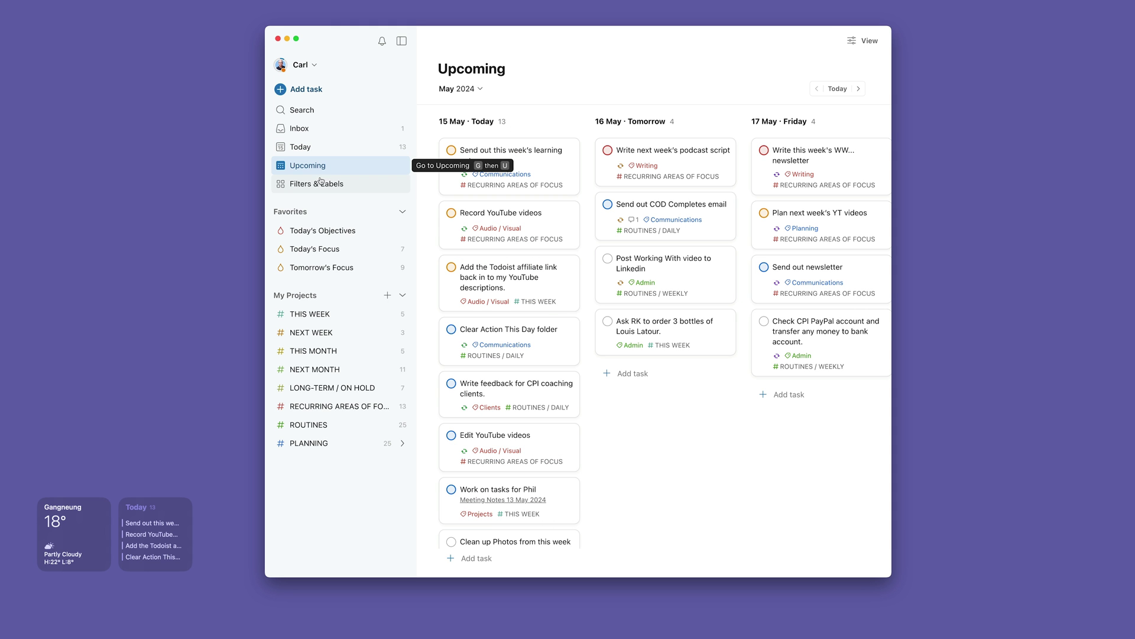
click(320, 185)
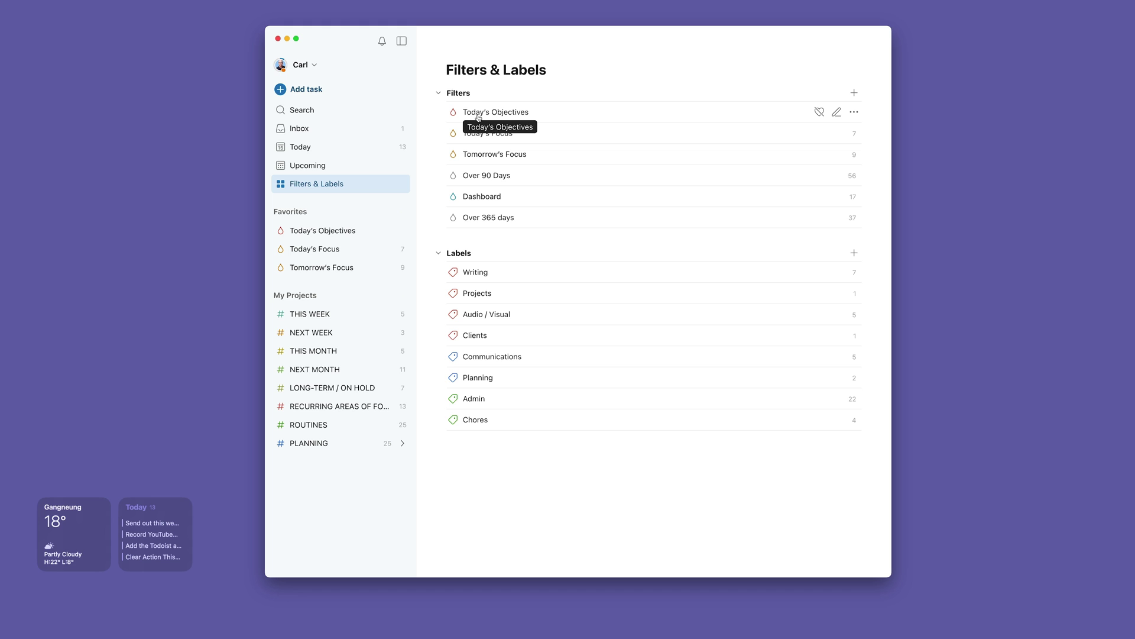
click(854, 112)
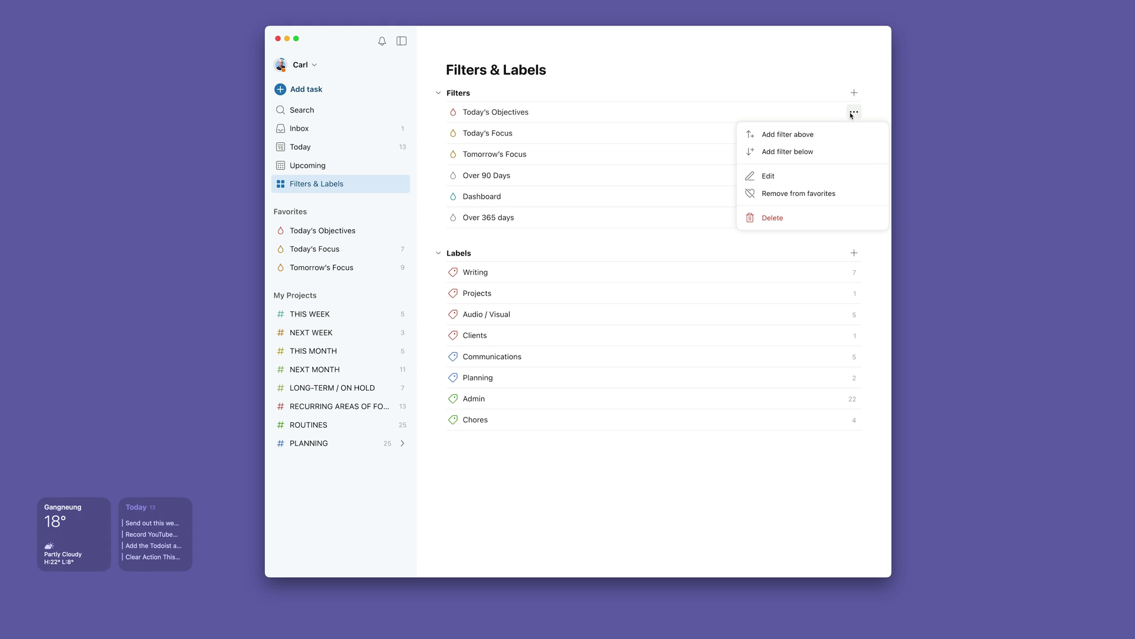
click(767, 174)
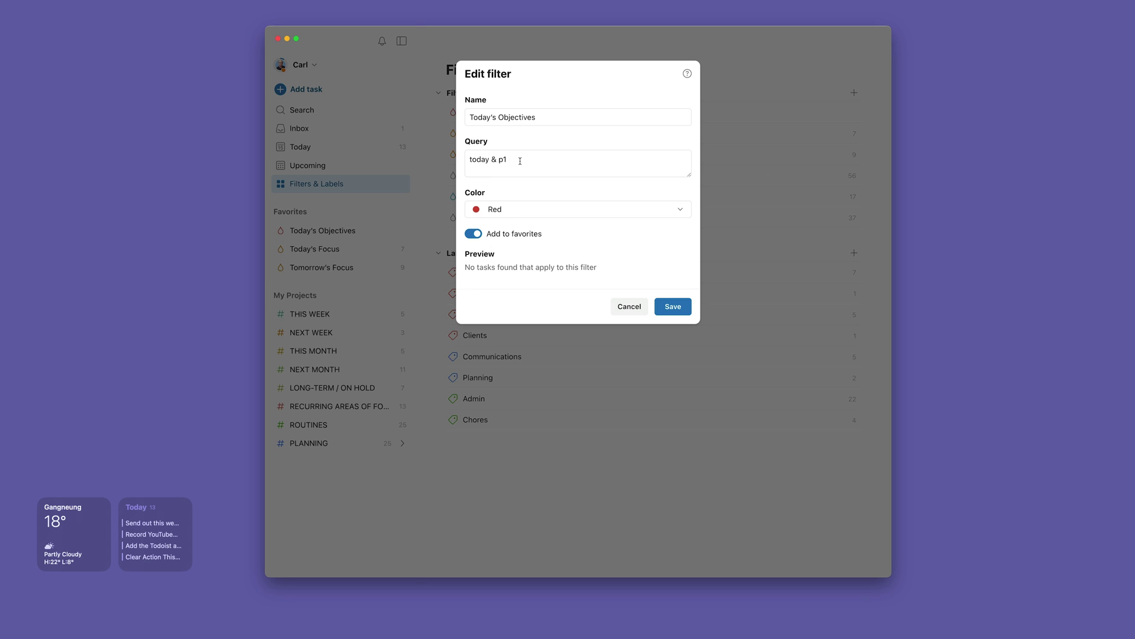
drag(520, 161, 458, 158)
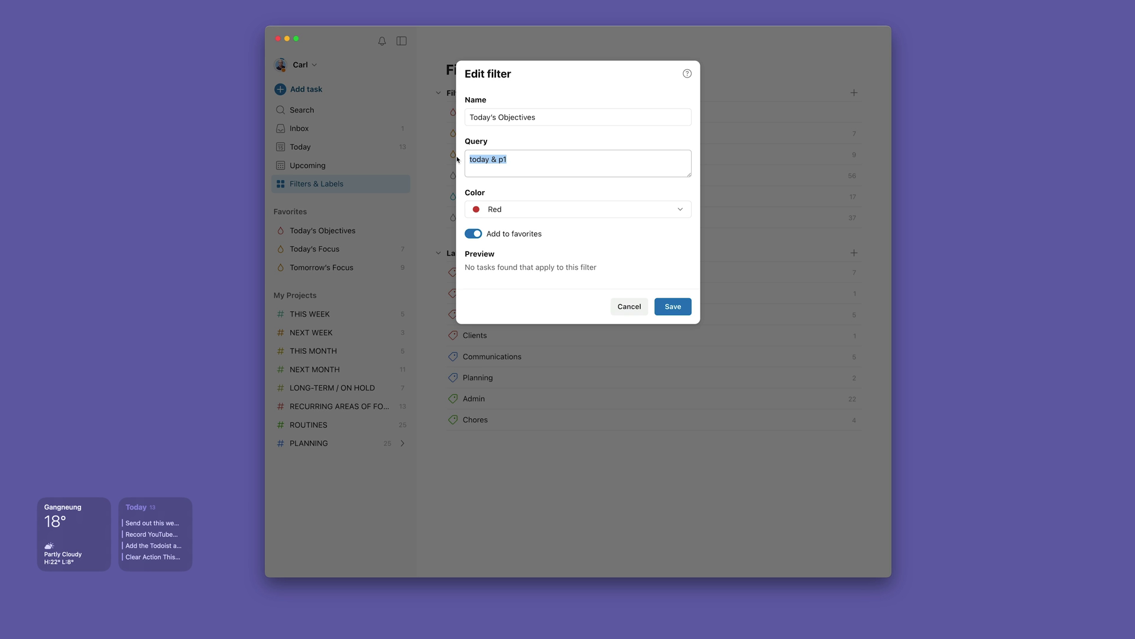
click(673, 306)
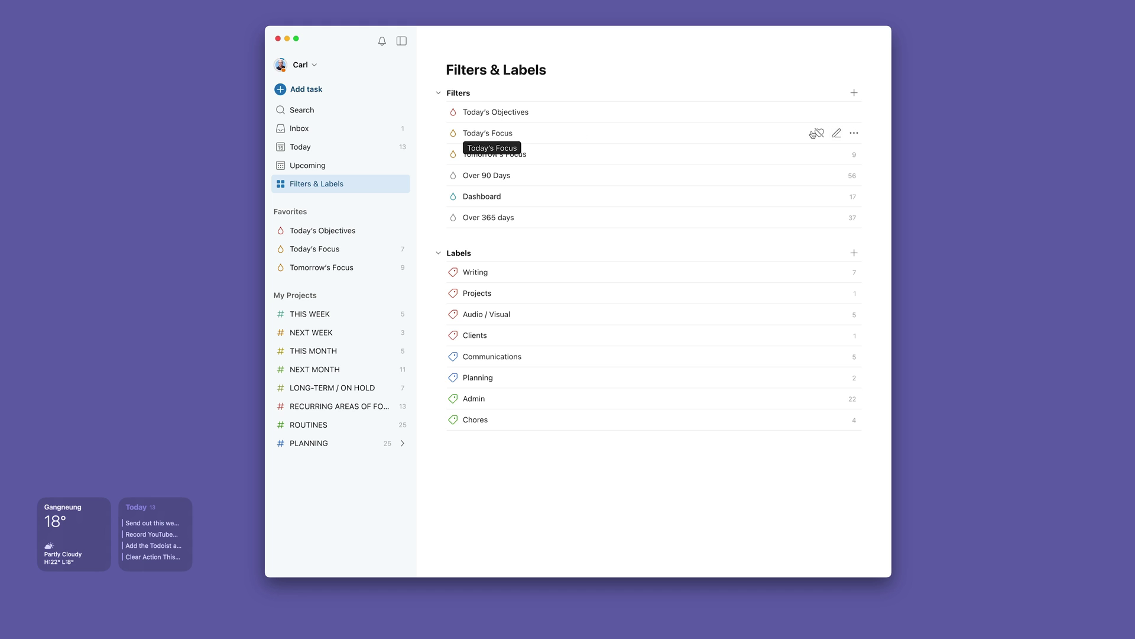
Step: Check and save the Today's Focus filter, then open Tomorrow's Focus for editing
click(836, 132)
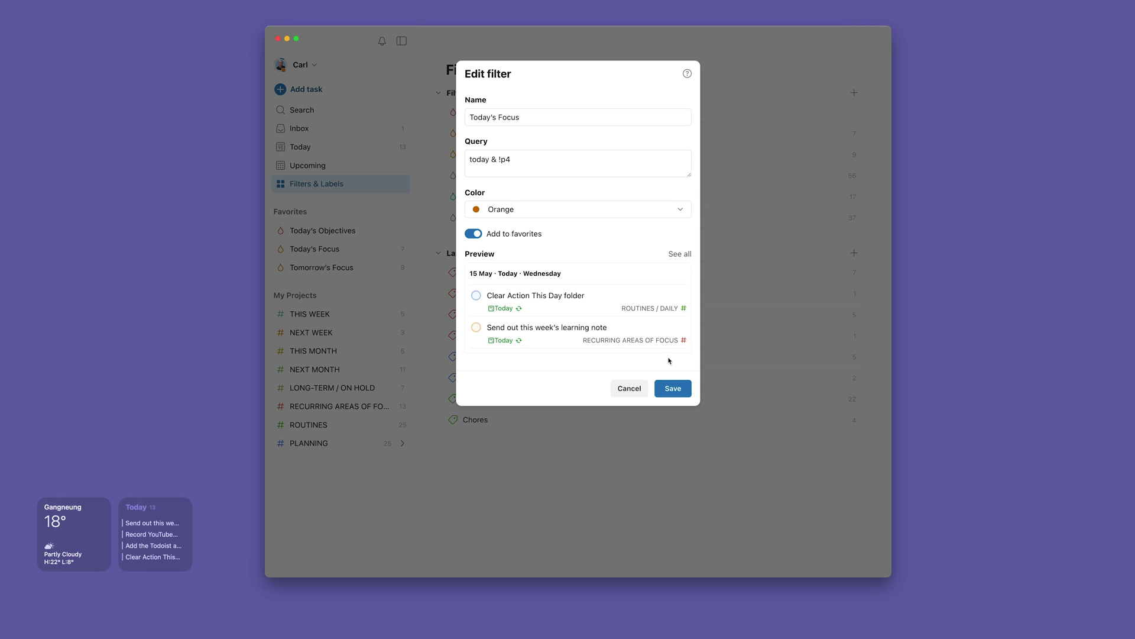
click(680, 388)
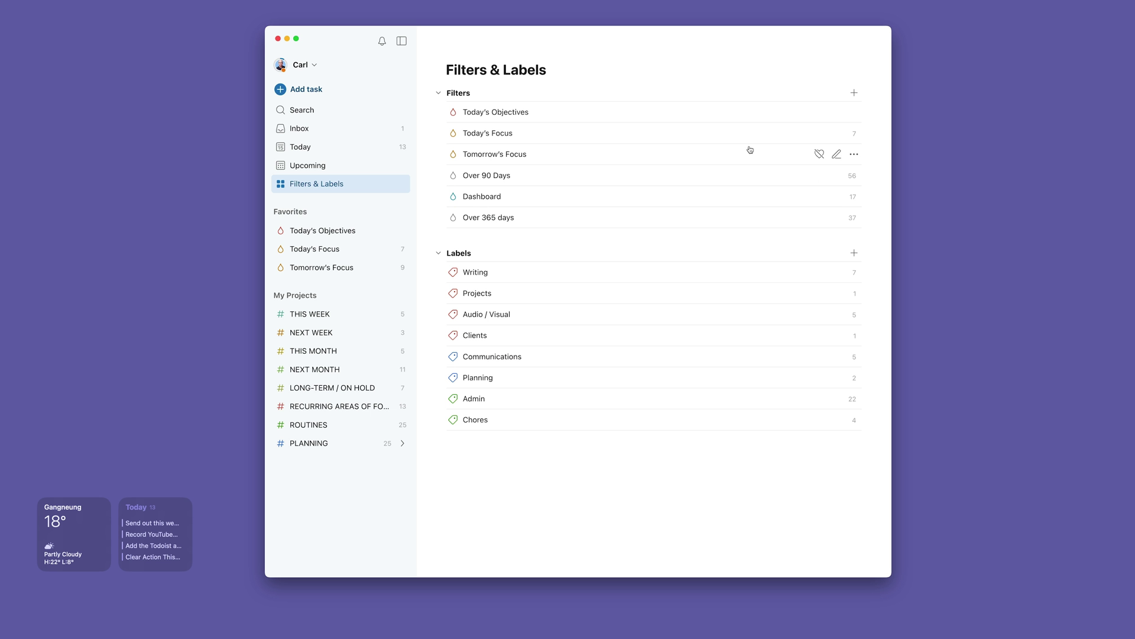
click(836, 154)
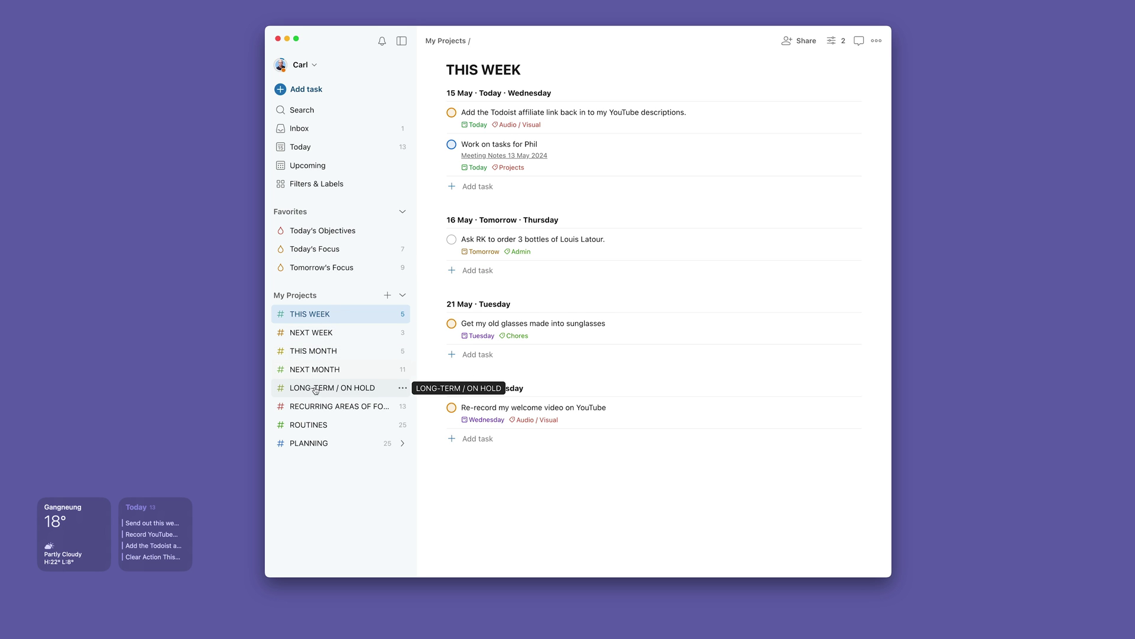
Step: Browse the THIS MONTH, NEXT WEEK, NEXT MONTH and LONG-TERM / ON HOLD projects, ending on RECURRING AREAS OF FOCUS
click(316, 351)
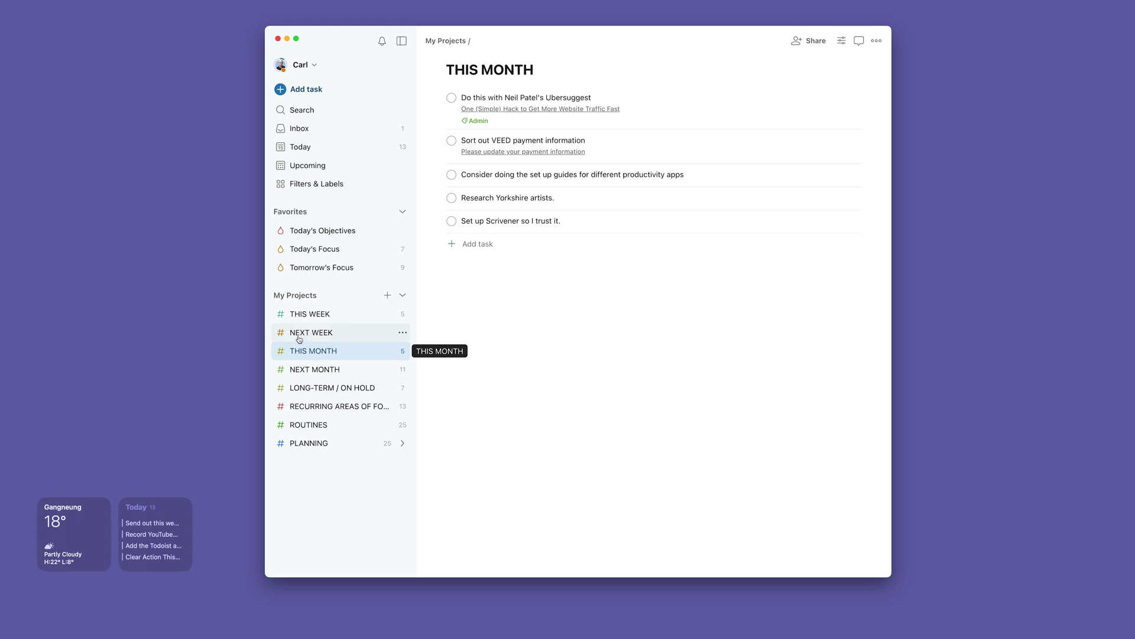
click(299, 335)
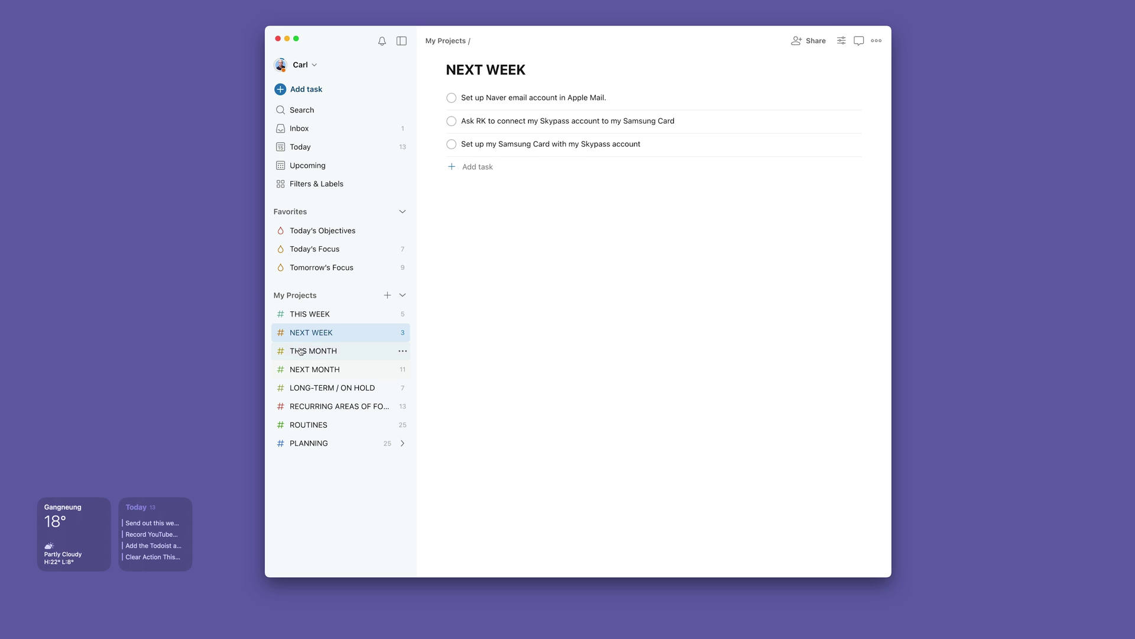
click(301, 351)
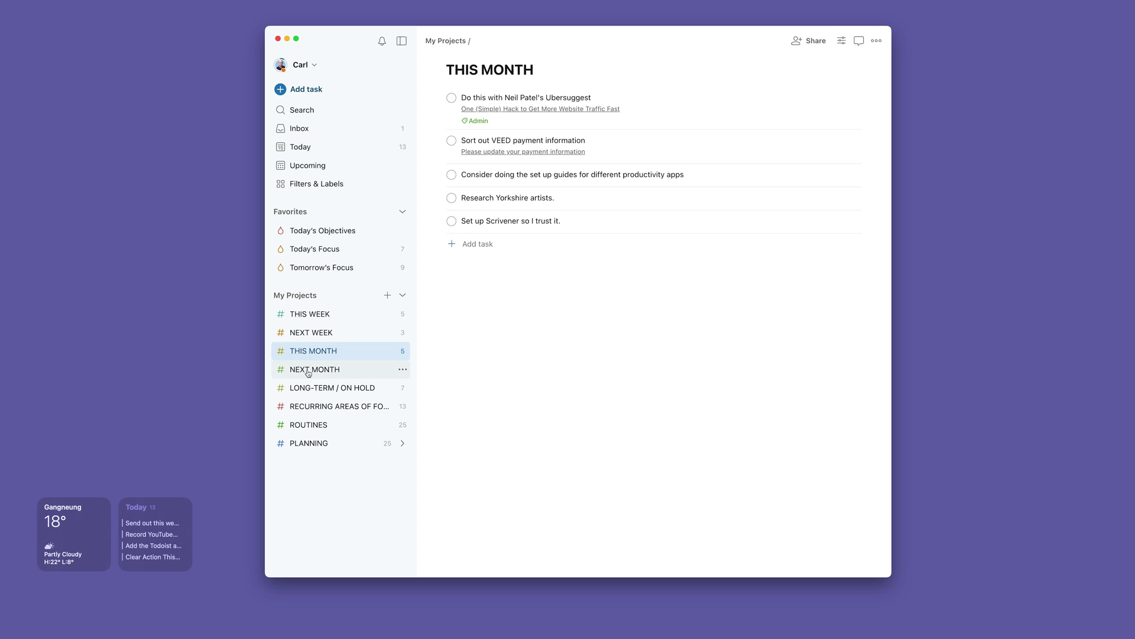
click(308, 371)
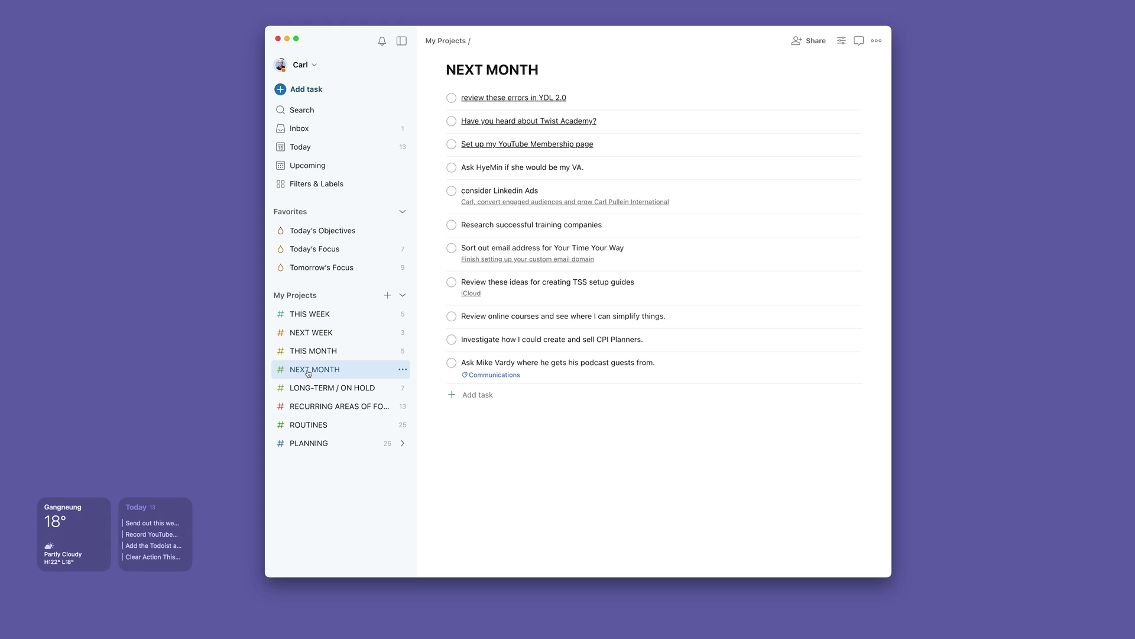
click(311, 388)
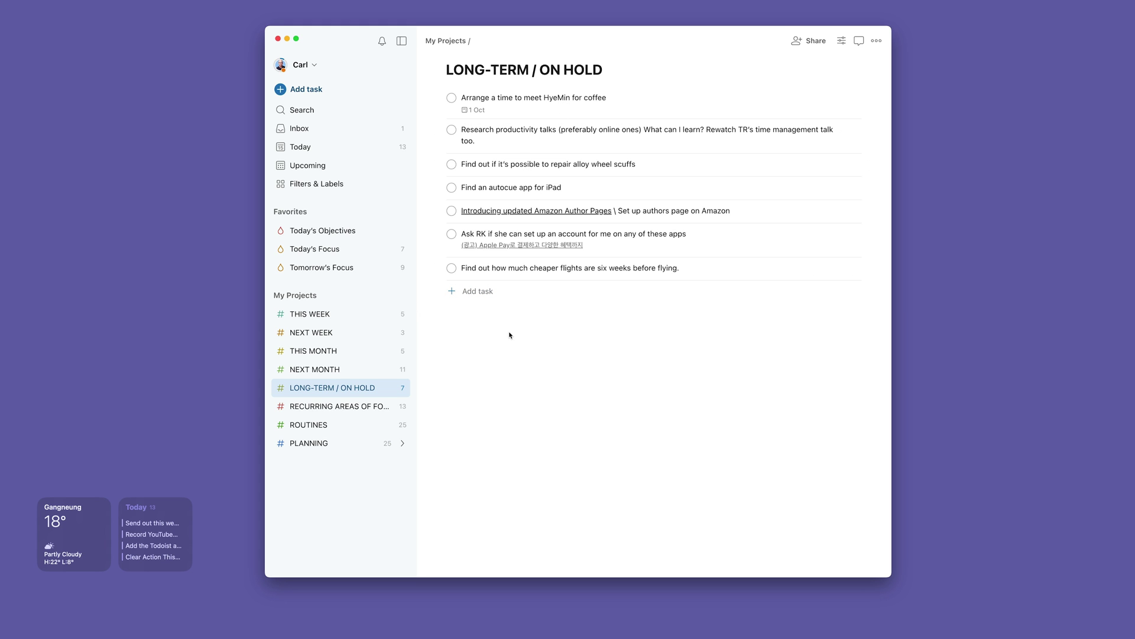
click(340, 406)
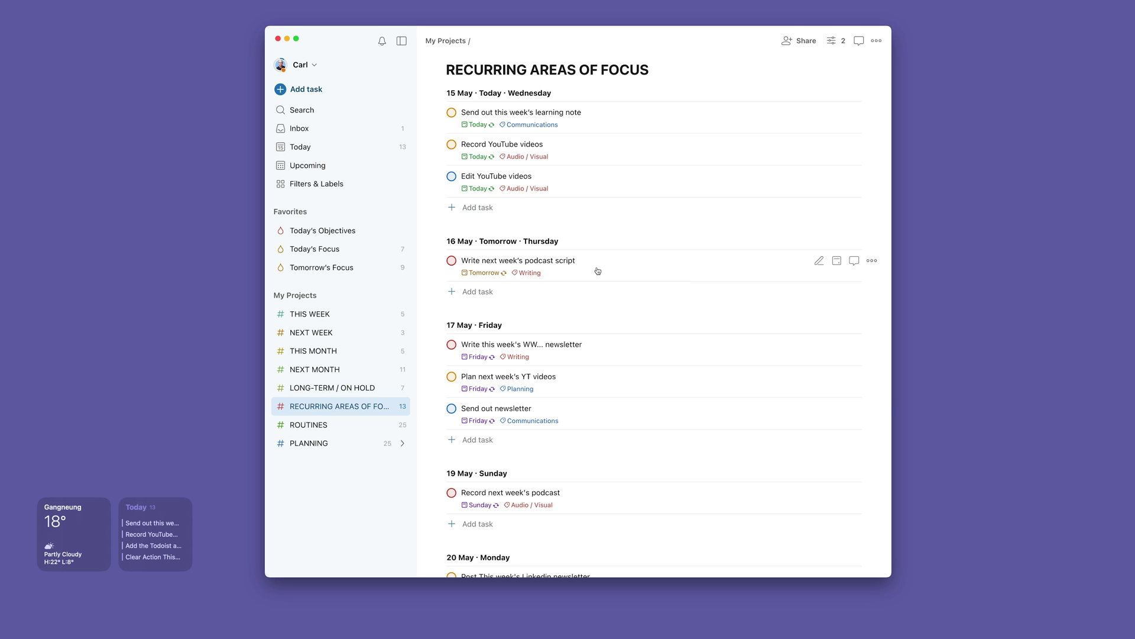
scroll(598, 270, down, 5)
scroll(598, 271, up, 4)
scroll(598, 272, up, 2)
scroll(598, 272, down, 5)
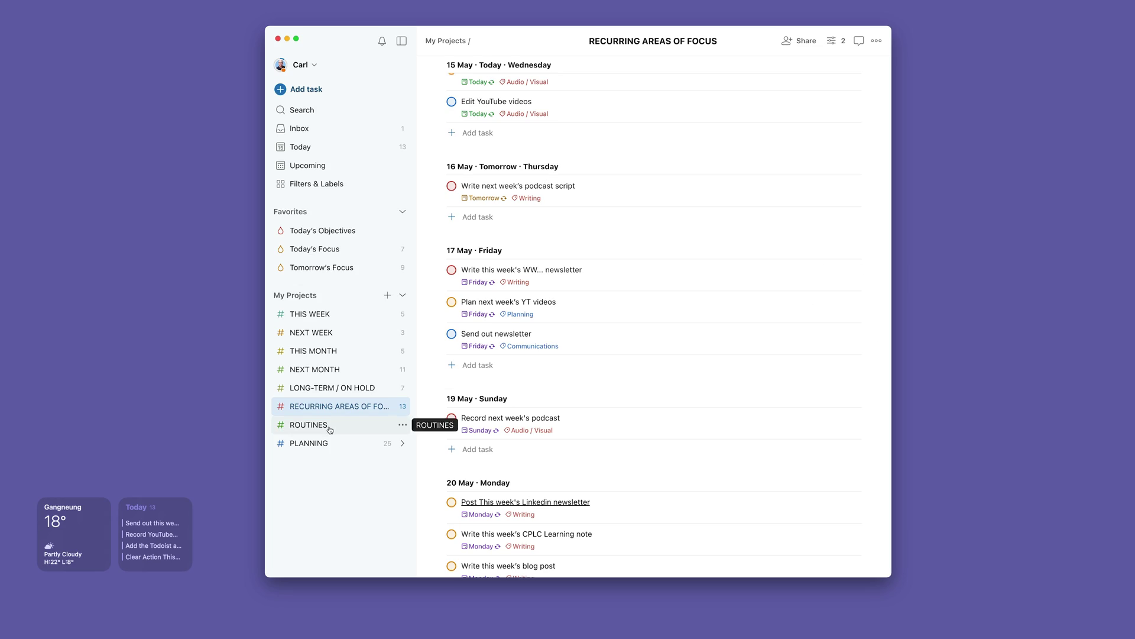
Step: Open the ROUTINES project and scroll through its Daily, Weekly and Monthly recurring tasks
click(330, 430)
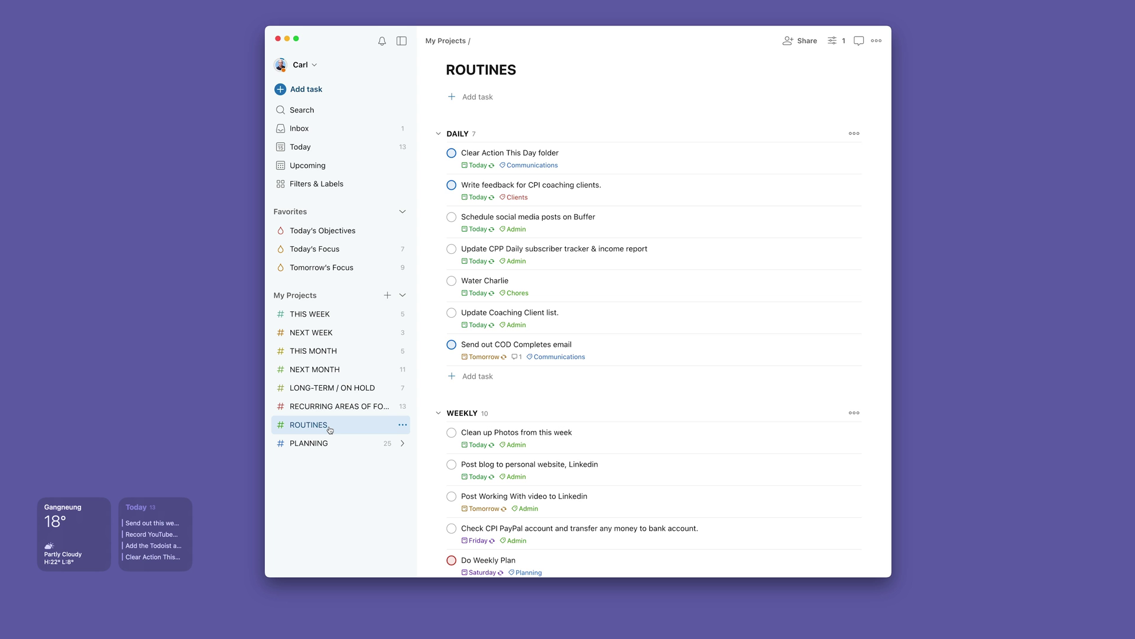
scroll(501, 460, down, 10)
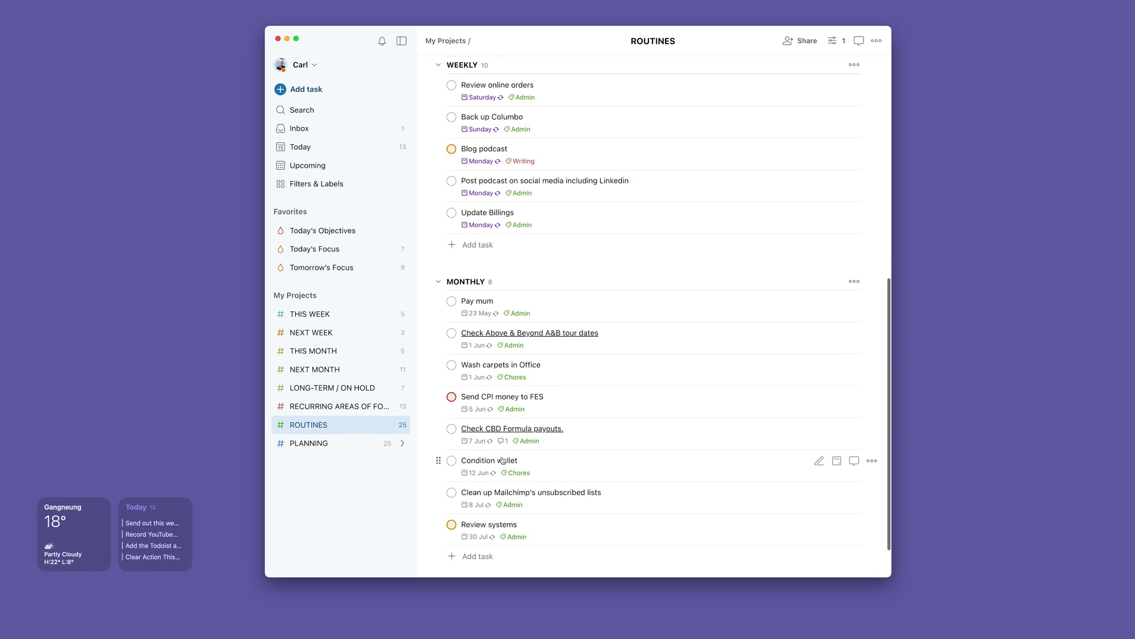
scroll(502, 460, up, 10)
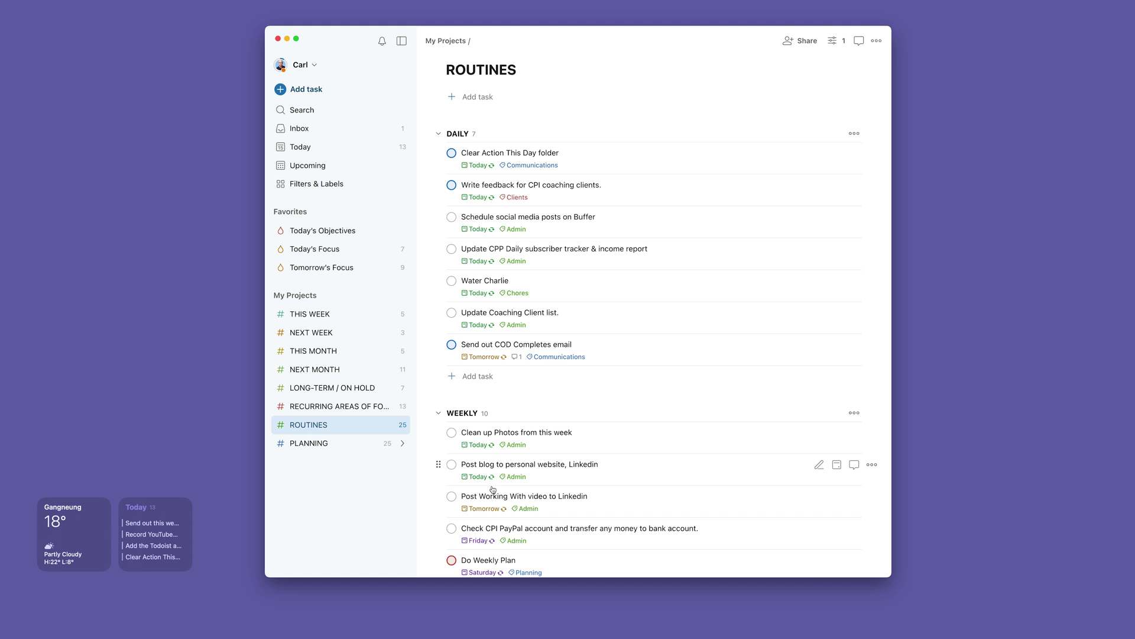
Step: Expand PLANNING, open the 2024 PROJECT PLANNER board and hide the sidebar with M
click(402, 443)
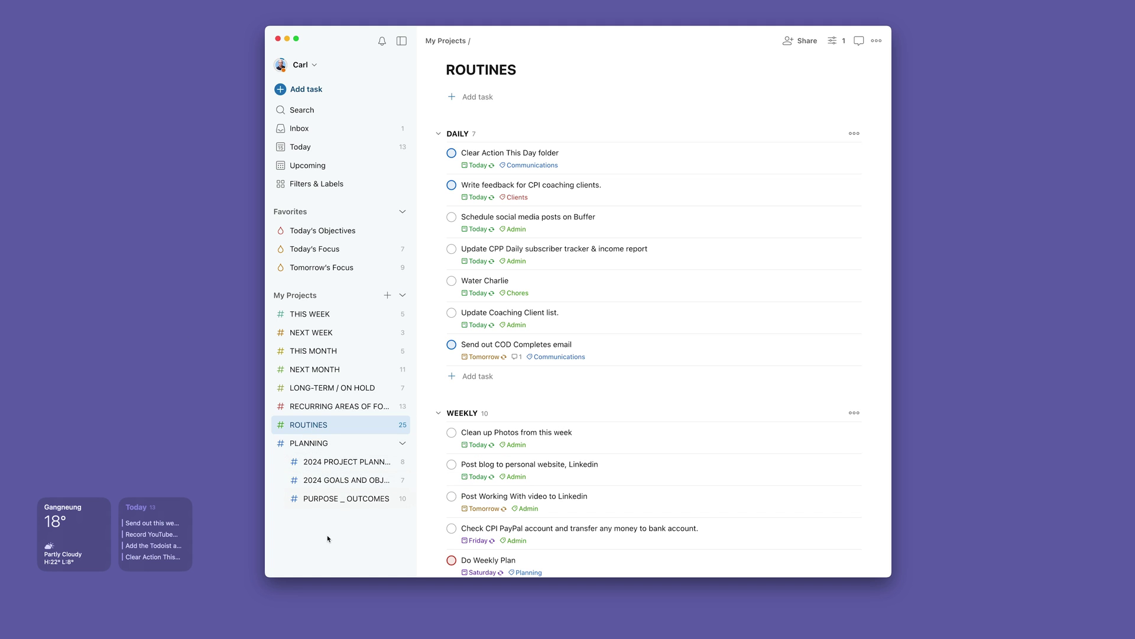
click(336, 466)
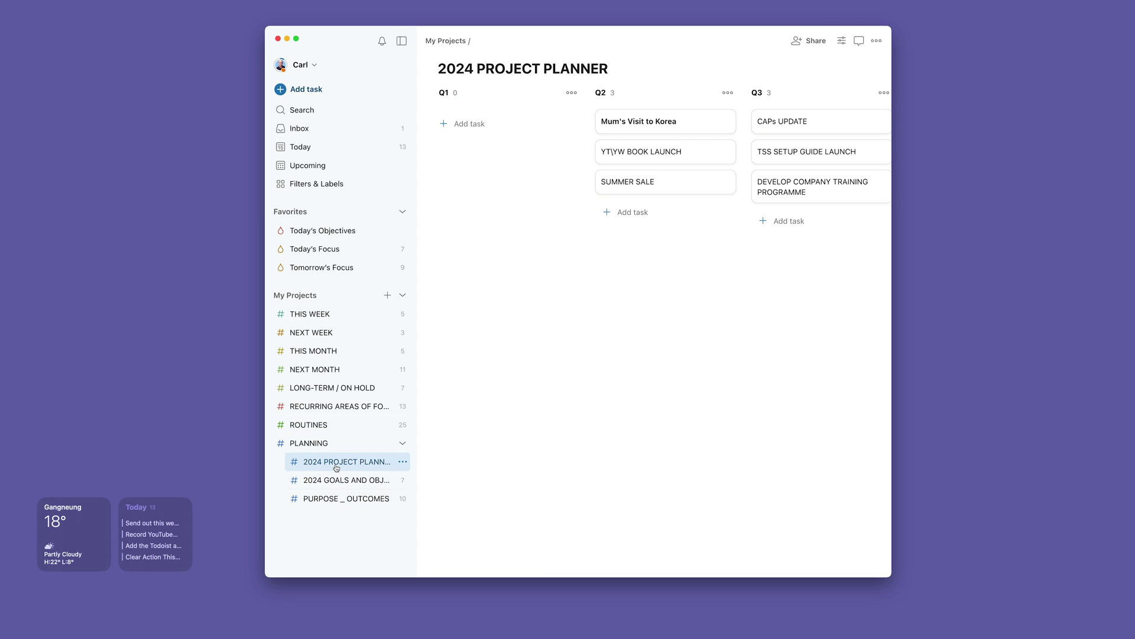
key(m)
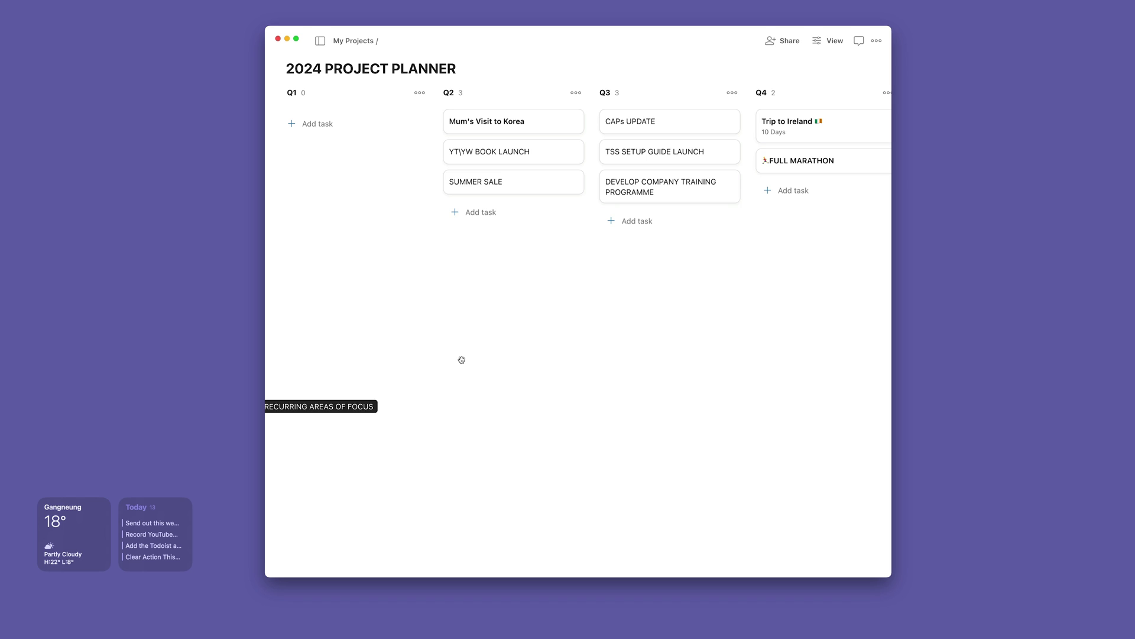
Step: Rearrange a card on the 2024 PROJECT PLANNER board, leaving 'Trip to Ireland' and 'FULL MARATHON' in Q4
drag(461, 360, 487, 287)
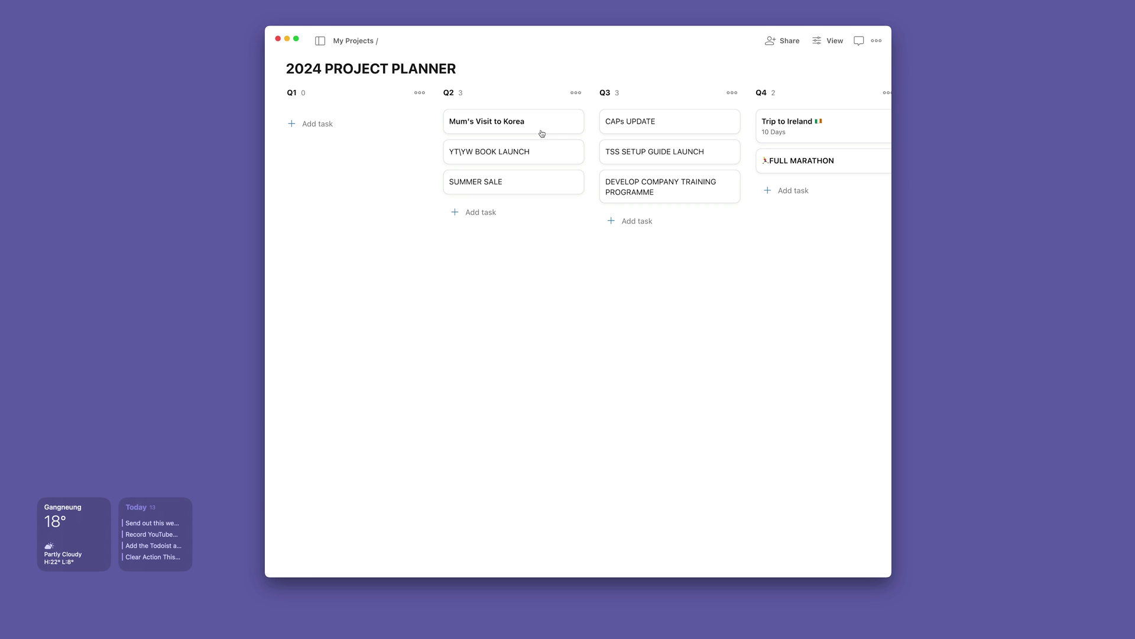